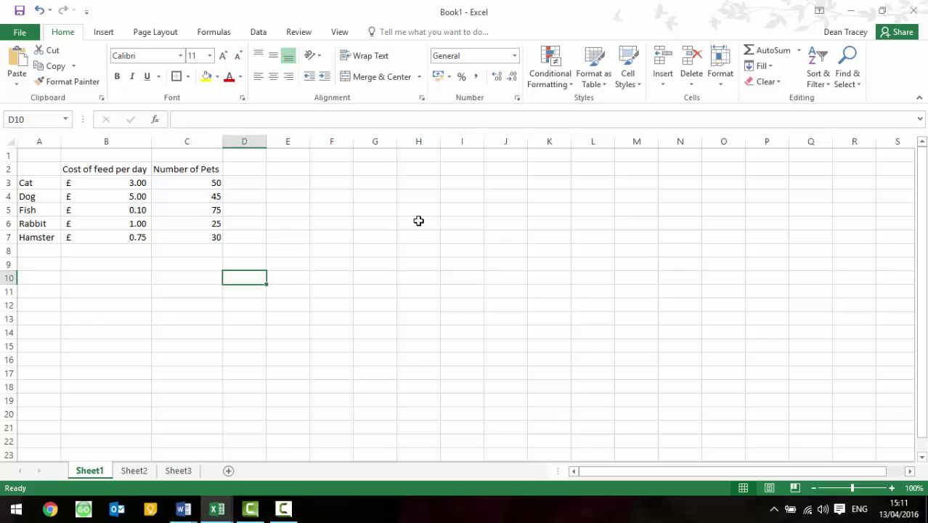
- Select the pet table A2:C7 of daily feed costs and pet counts, ready for charting
left_click(418, 220)
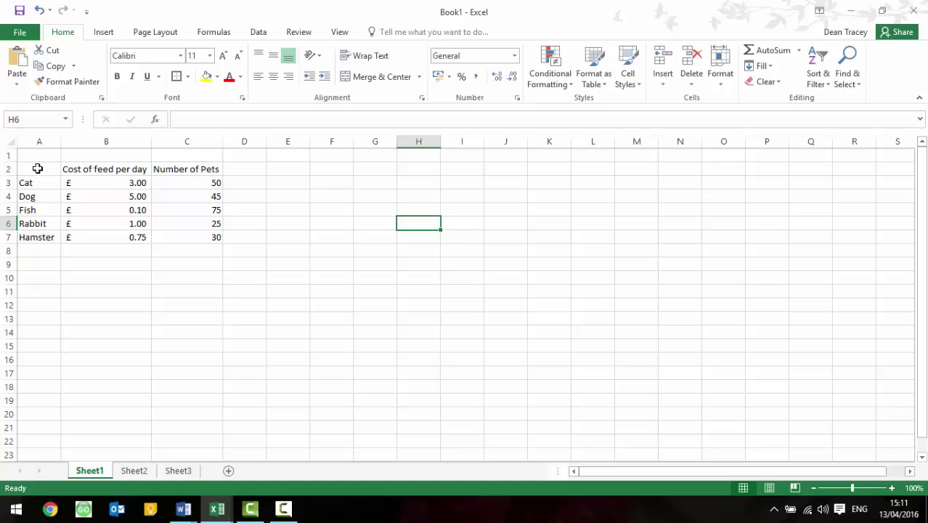
left_click_drag(41, 170, 190, 236)
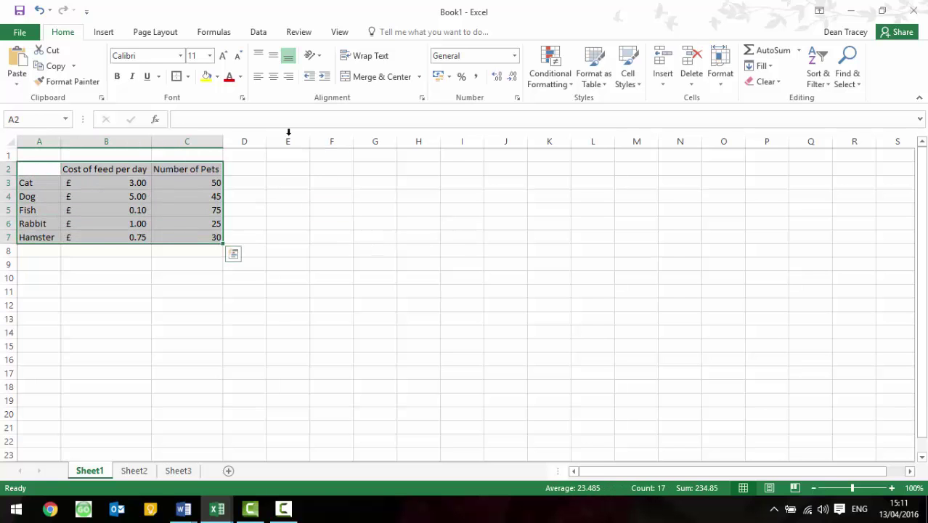
left_click(105, 32)
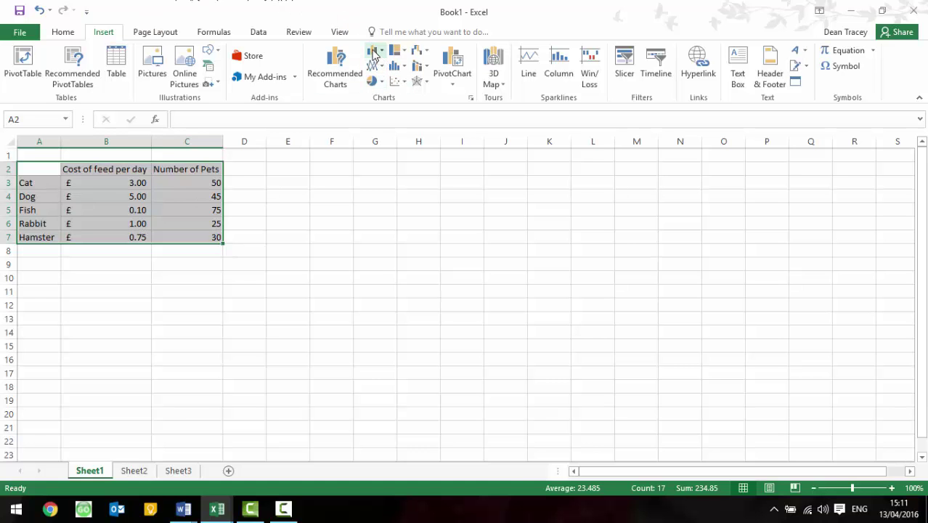
- Insert a clustered column chart of cost of feed per day and number of pets per animal
left_click(375, 55)
left_click(393, 96)
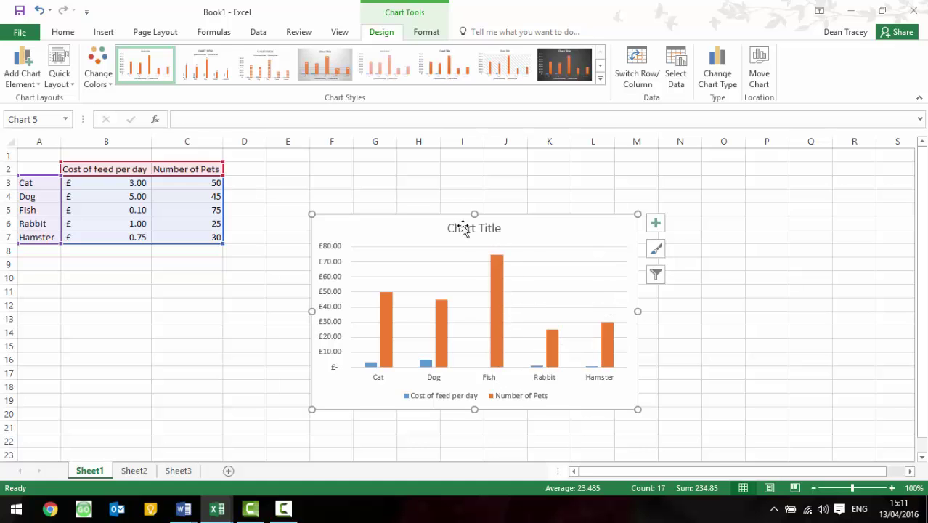
left_click_drag(466, 224, 514, 245)
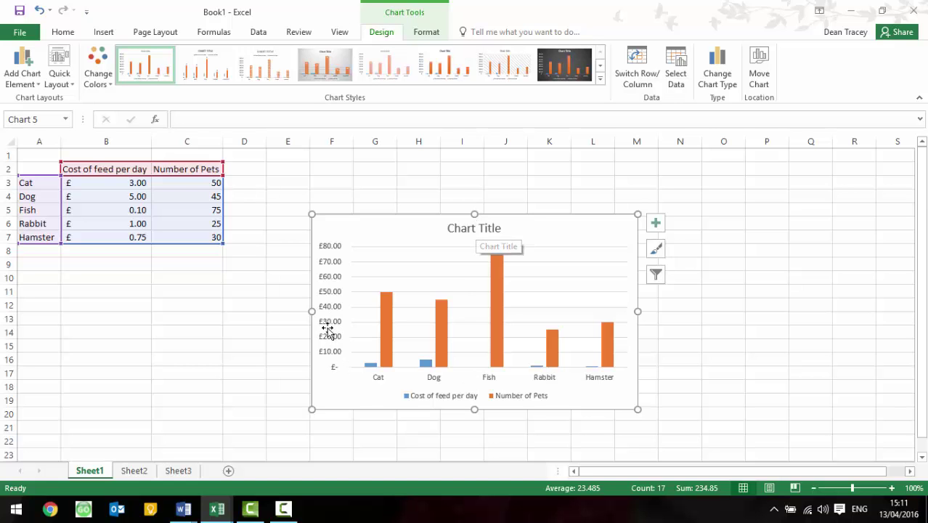
left_click(29, 85)
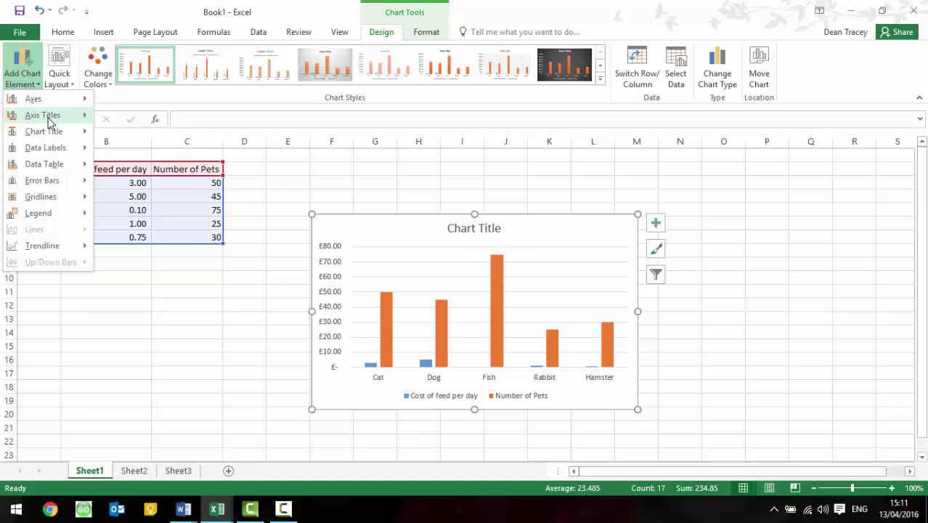
left_click(37, 87)
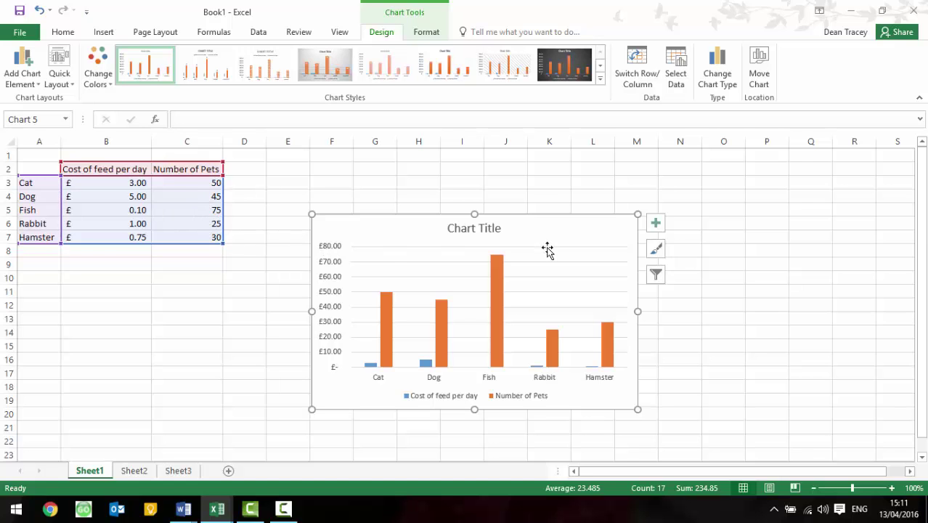
- Open Change Series Chart Type for Number of Pets and try secondary-axis and line settings
right_click(500, 277)
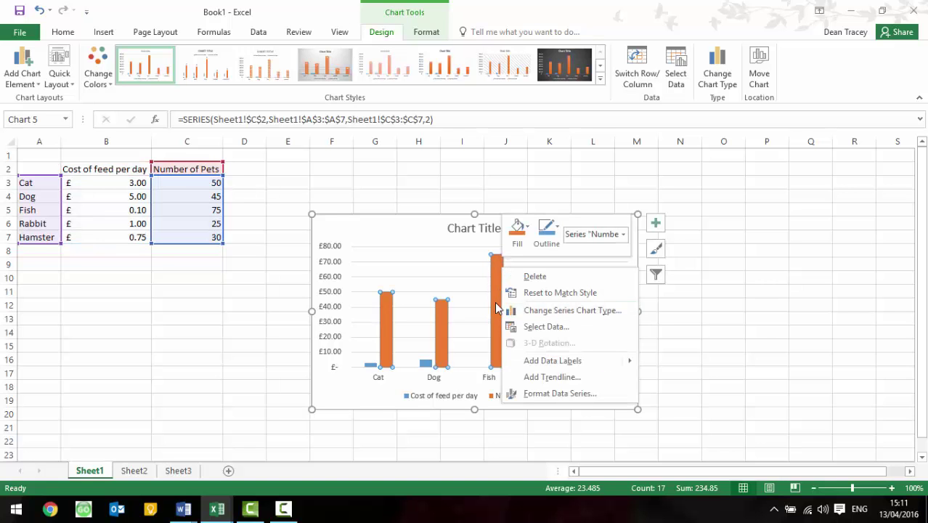
left_click(585, 312)
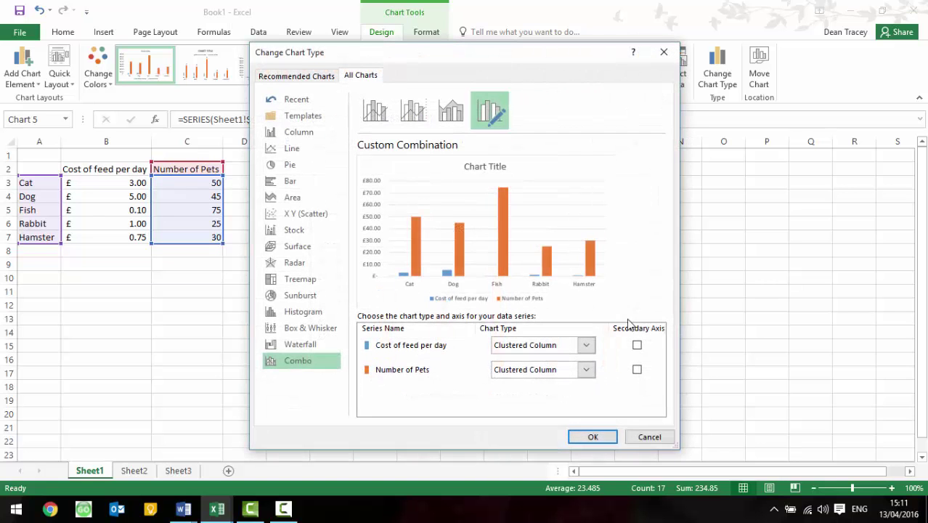
left_click(637, 370)
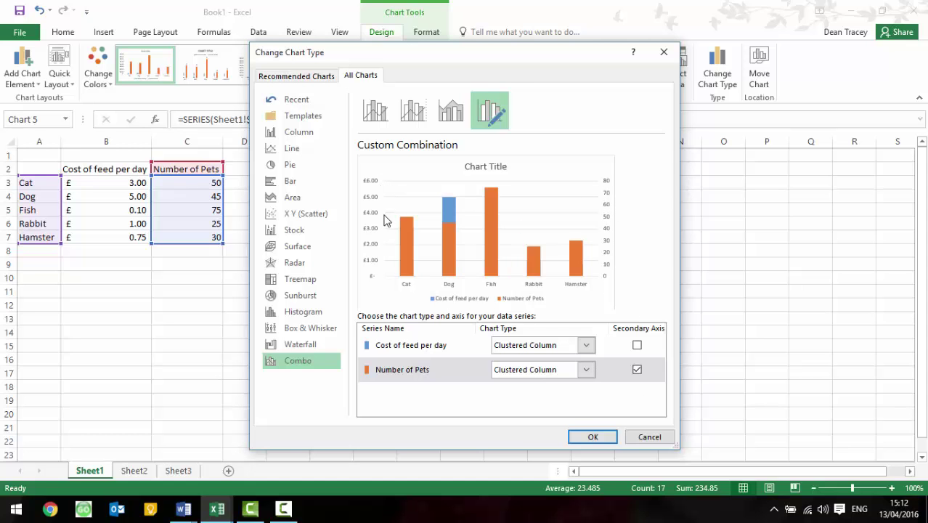
left_click(585, 371)
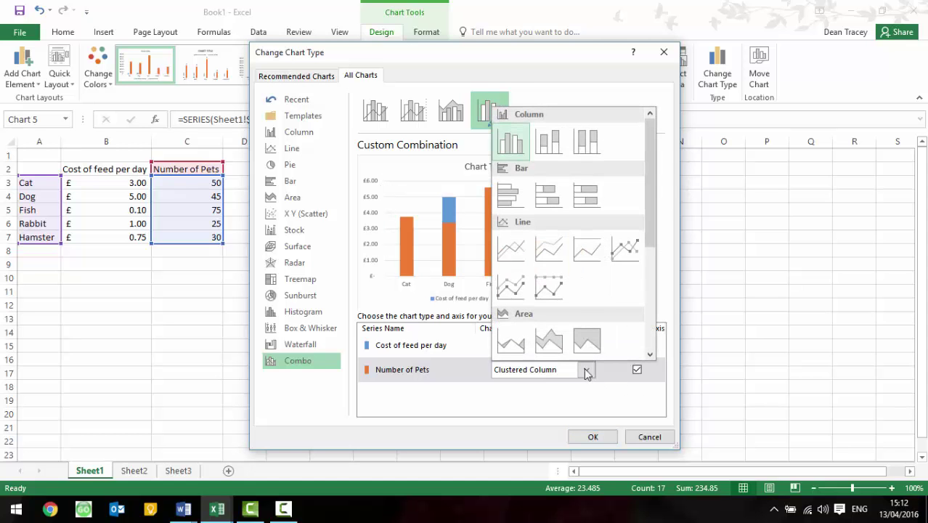
left_click(512, 248)
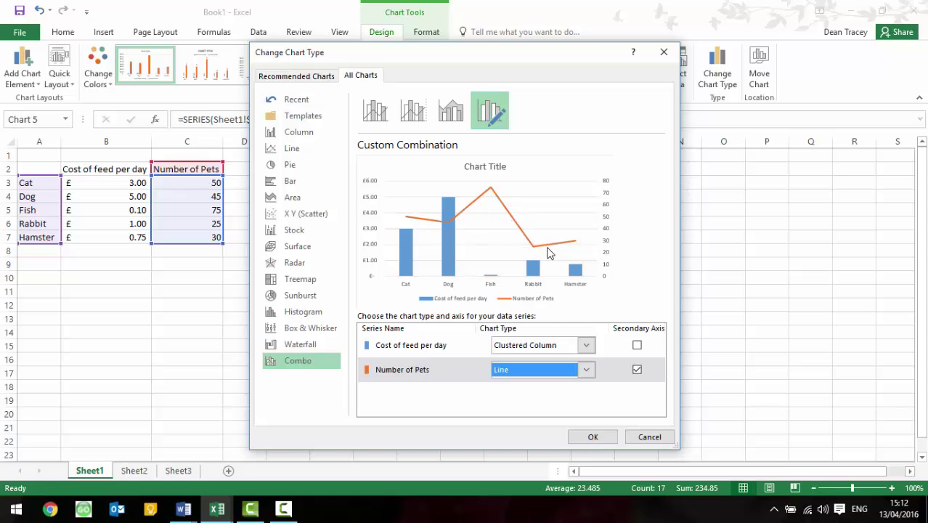
left_click(590, 369)
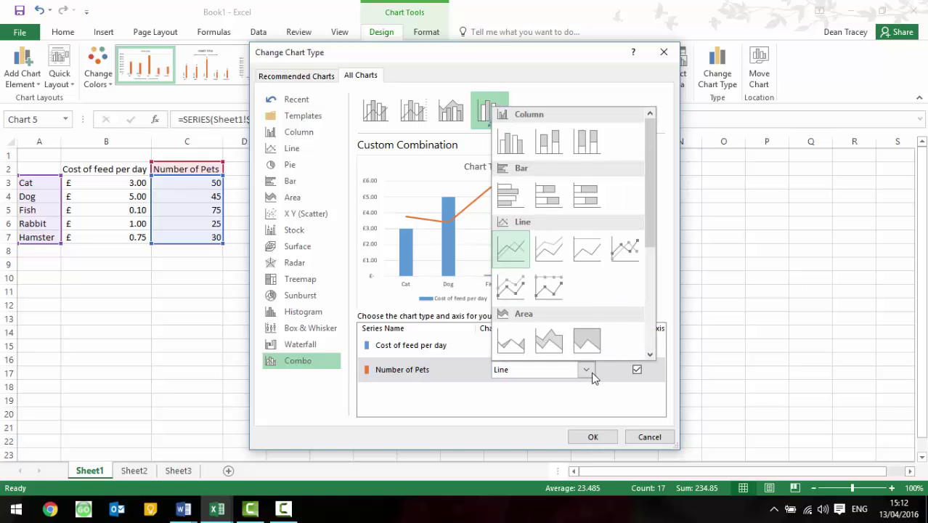
left_click(518, 151)
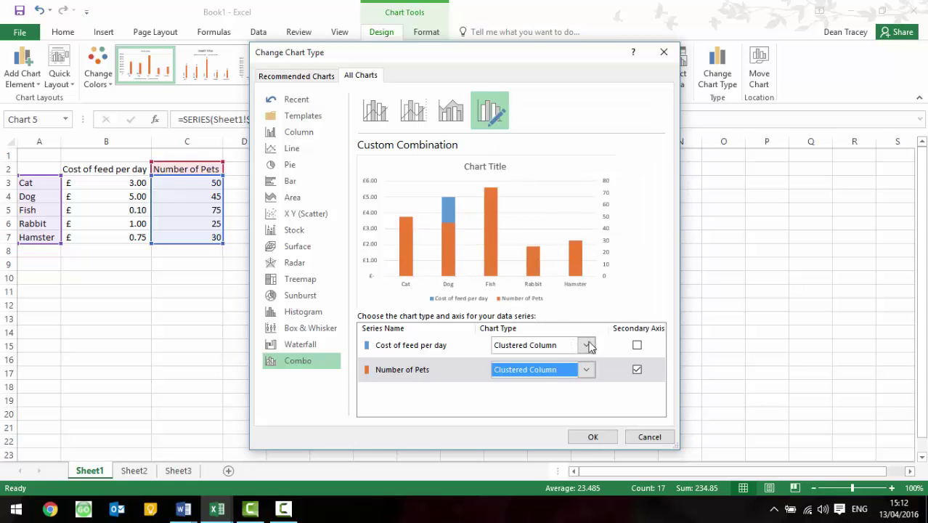
- Preview the built-in combo chart presets, then return to a custom combination
left_click(451, 110)
left_click(414, 110)
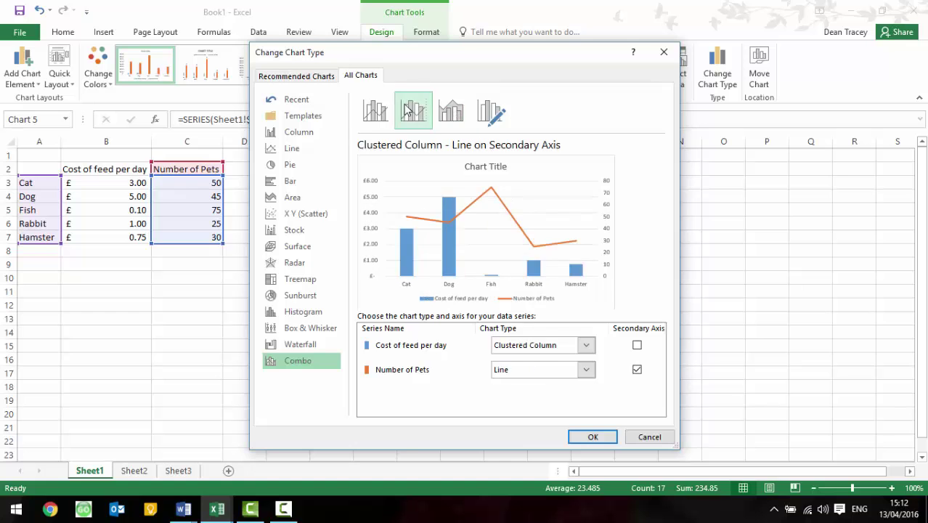
left_click(375, 110)
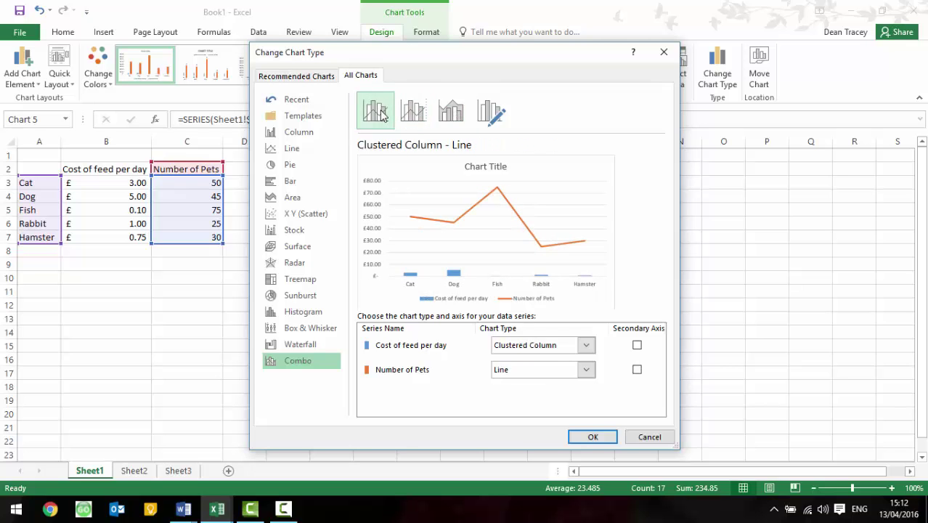
left_click(425, 120)
left_click(450, 112)
left_click(498, 122)
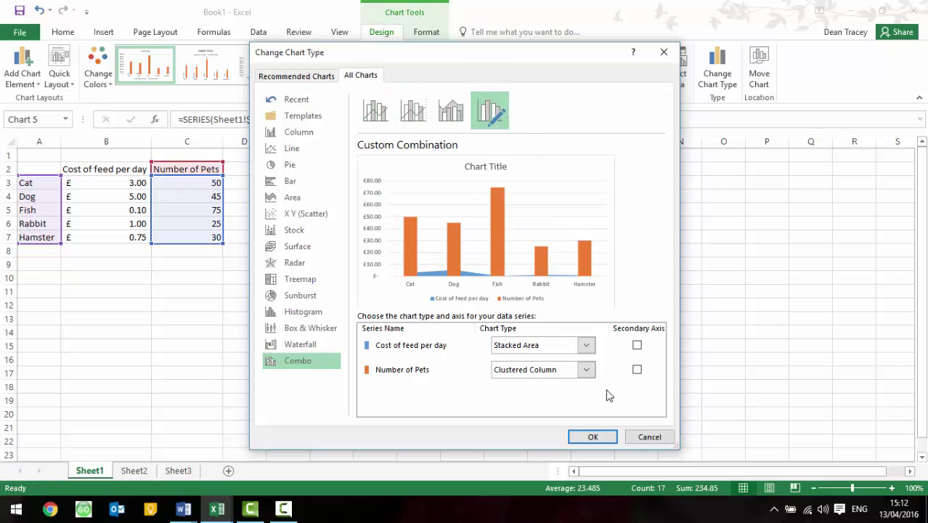
- Make Number of Pets a secondary-axis line with feed cost as clustered columns, and apply
left_click(585, 369)
left_click(512, 263)
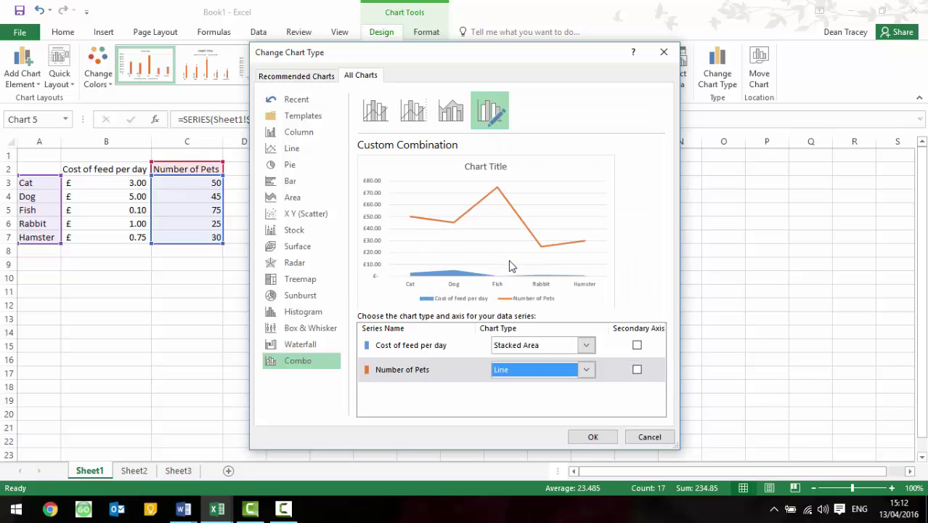
left_click(585, 345)
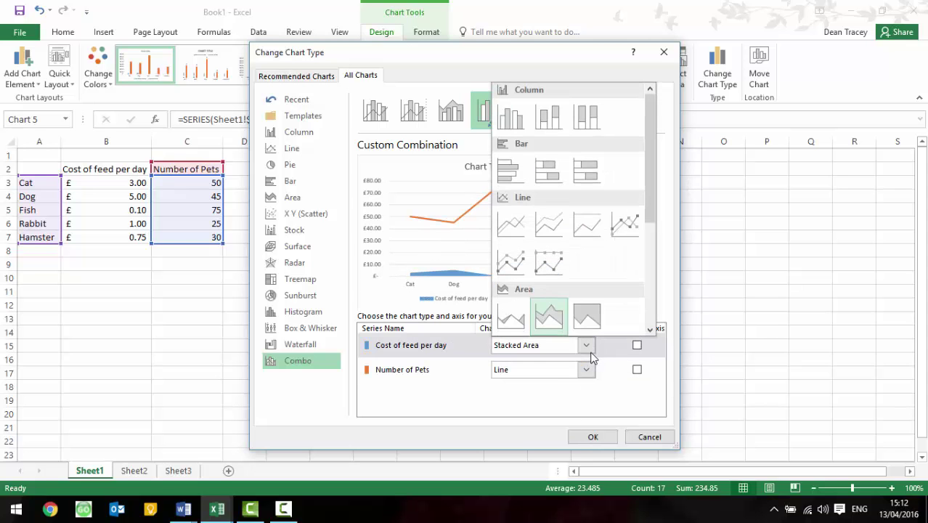
left_click(514, 117)
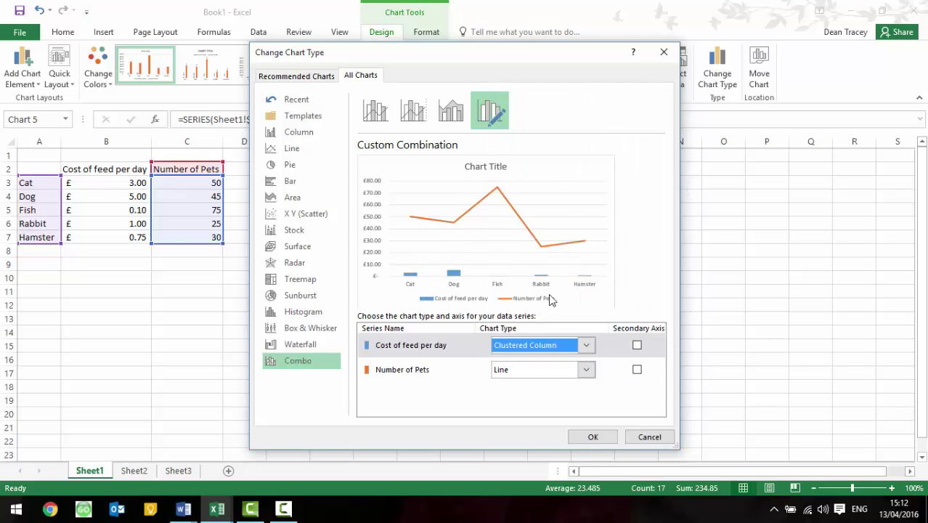
left_click(637, 369)
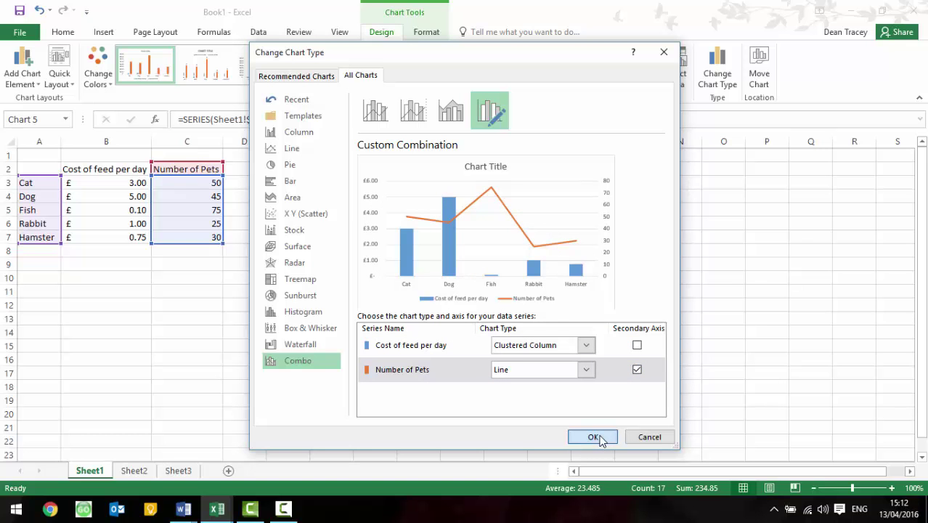
left_click(593, 436)
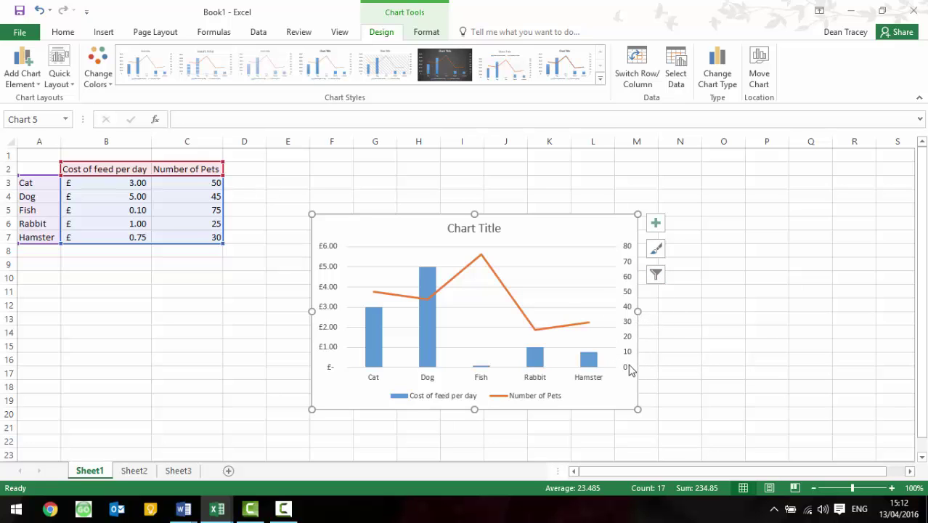
- Set the secondary vertical axis Maximum bound to 100 in Format Axis
right_click(628, 251)
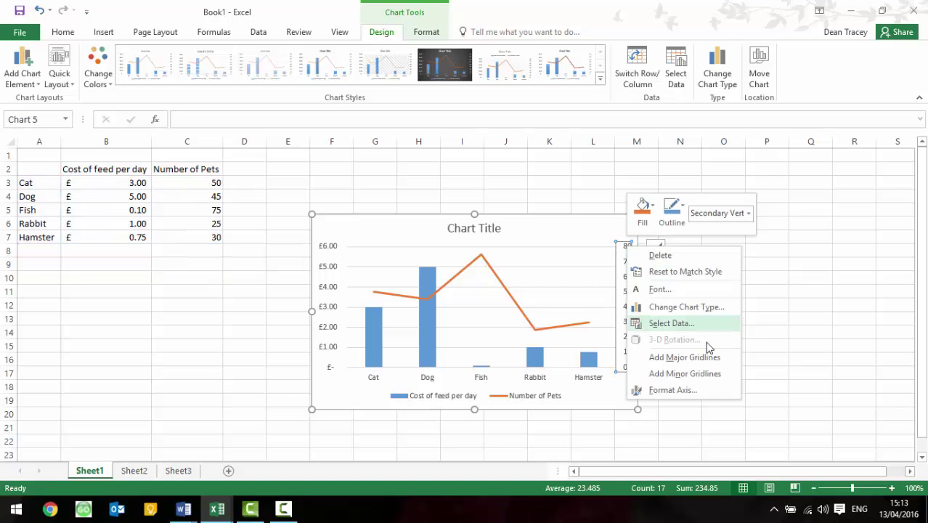
left_click(707, 395)
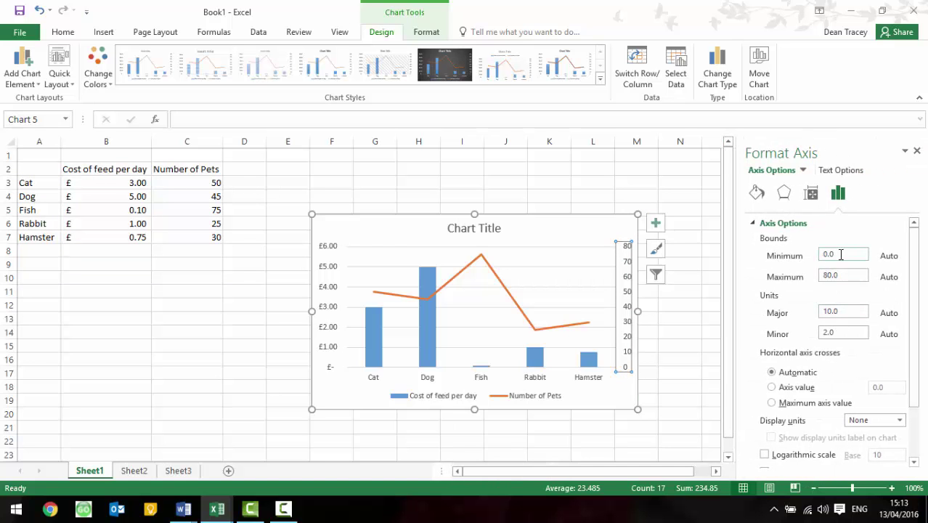
left_click_drag(845, 274, 822, 270)
key("Return")
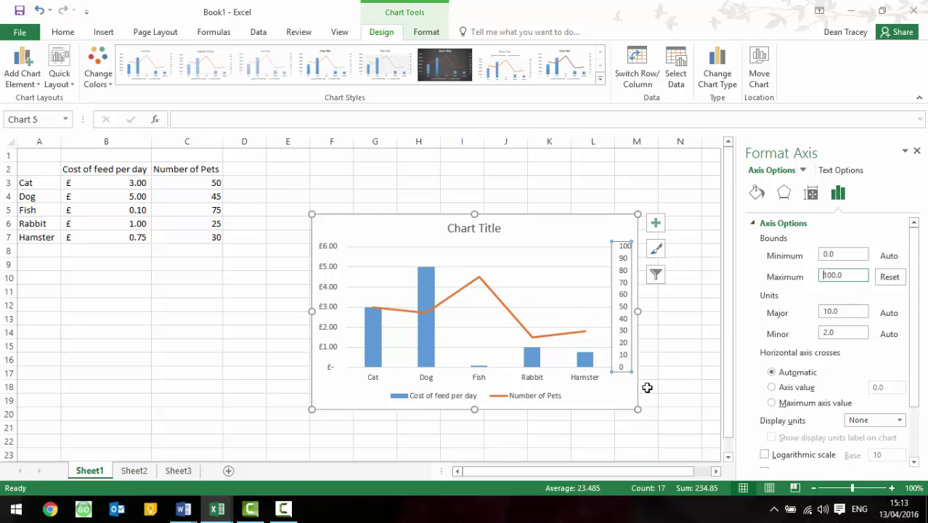
left_click(668, 358)
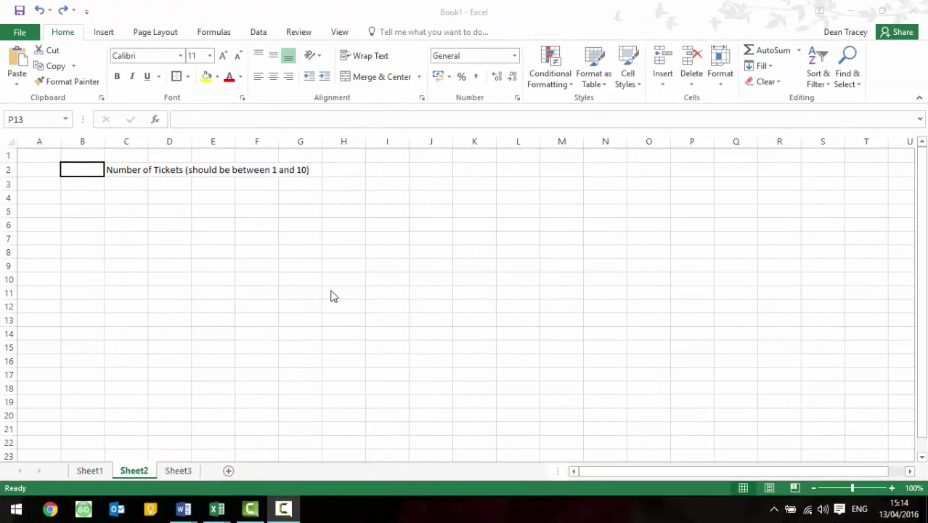
- Enter 0 in Sheet2 cell B2 and dismiss the validation error, leaving B2 empty
left_click(297, 227)
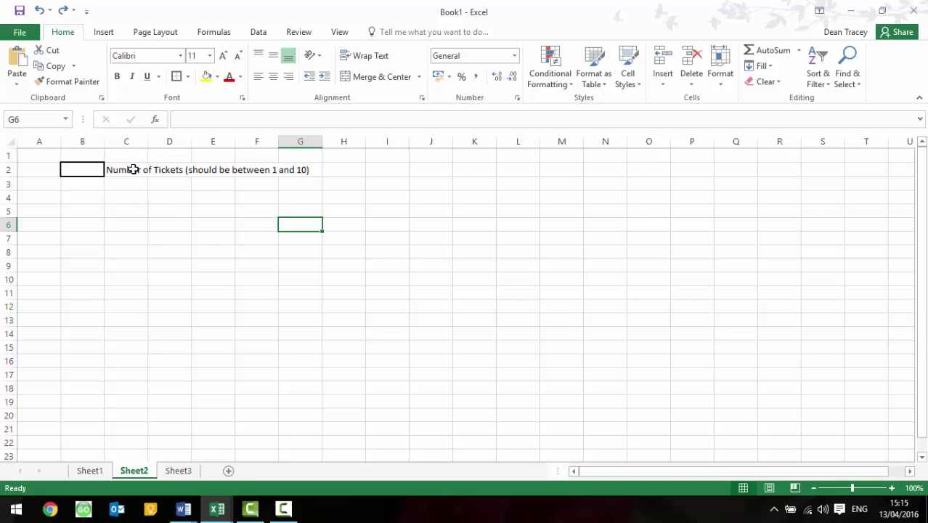
left_click(81, 169)
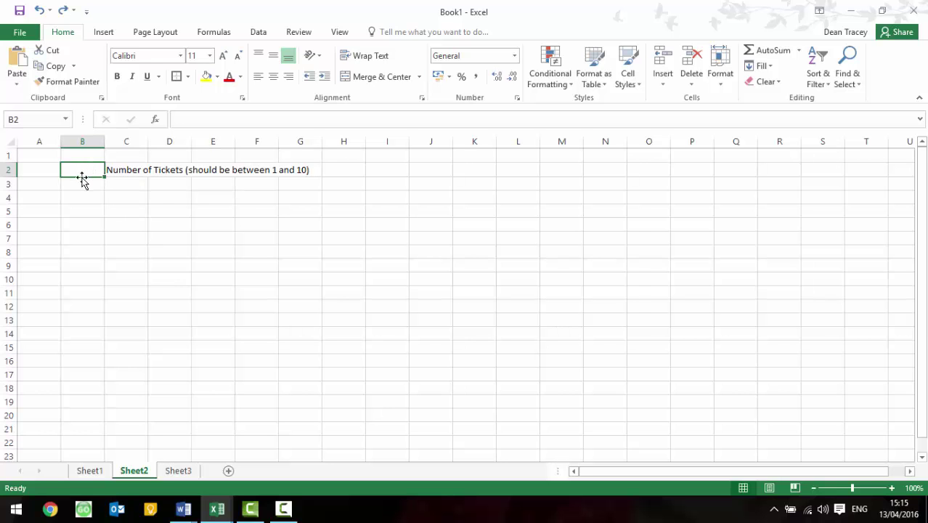
type("0")
key("Return")
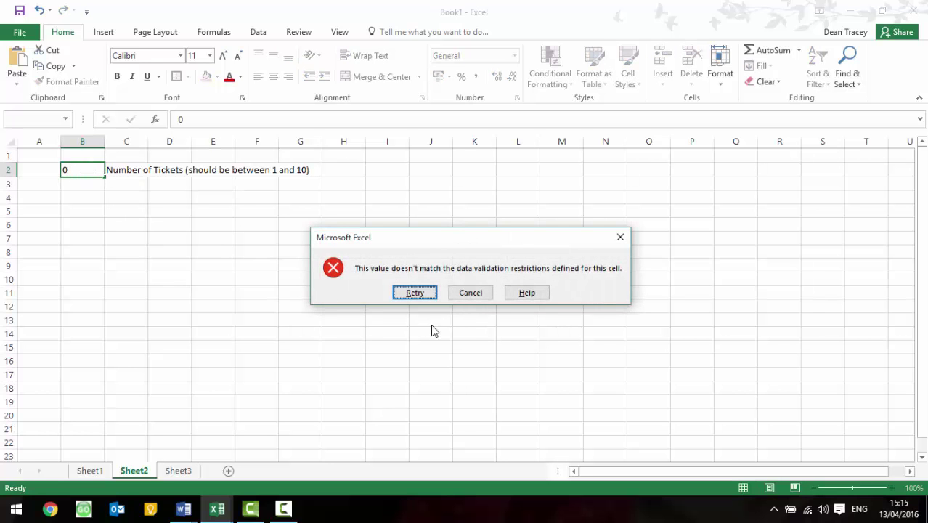
left_click(470, 294)
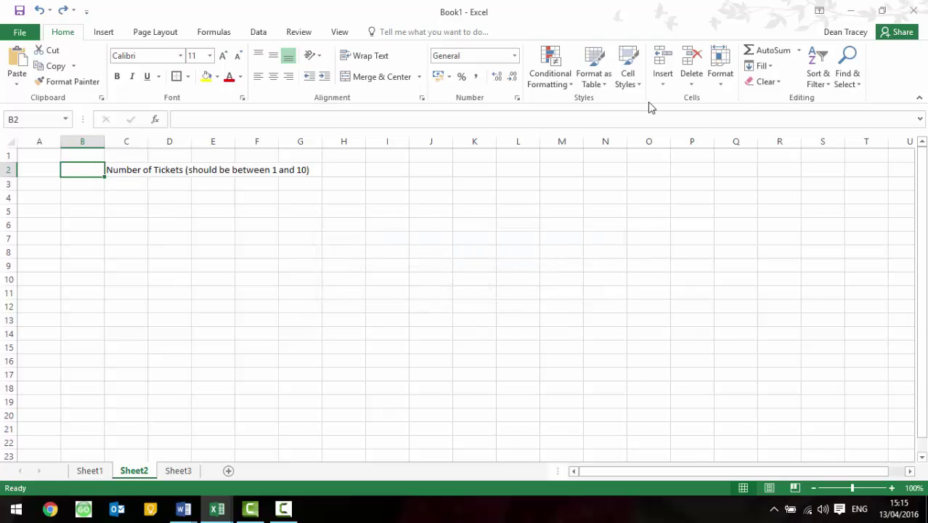
- Clear B2's existing validation and allow whole numbers between limits, starting the minimum
left_click(259, 34)
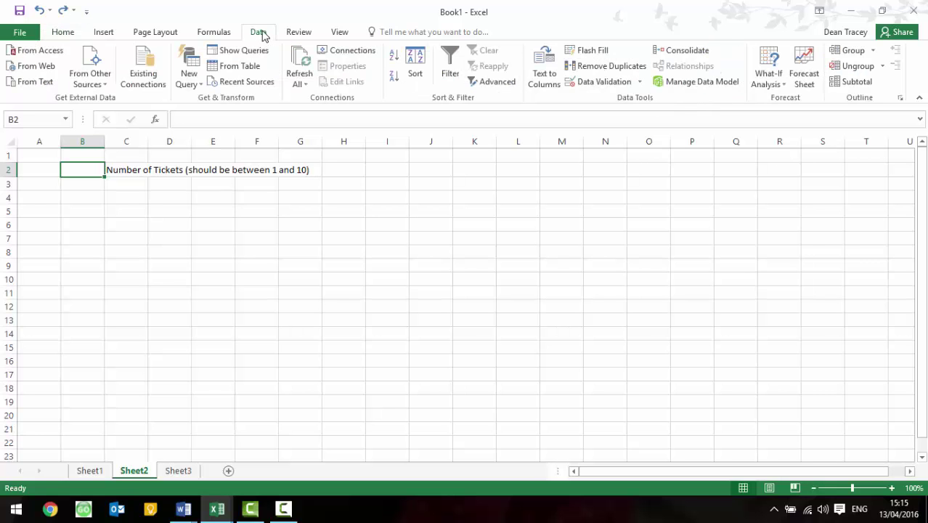
left_click(616, 82)
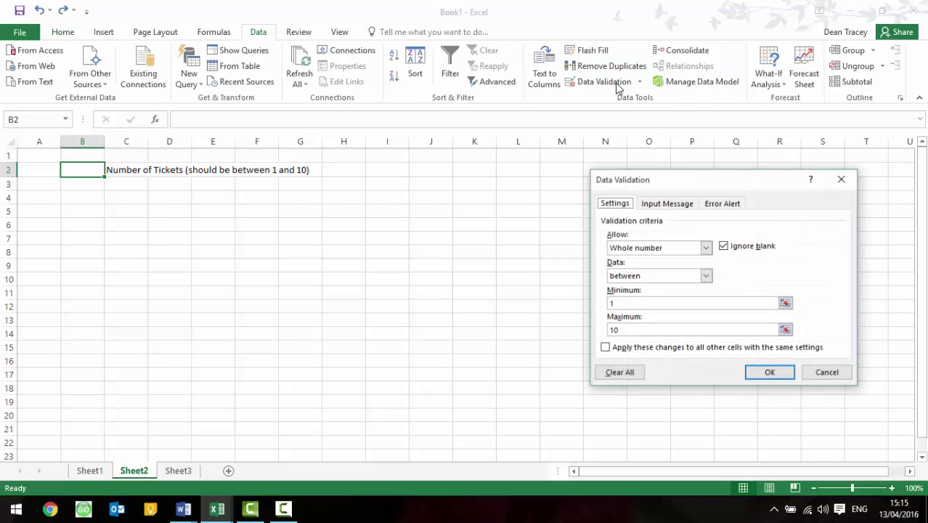
left_click(633, 374)
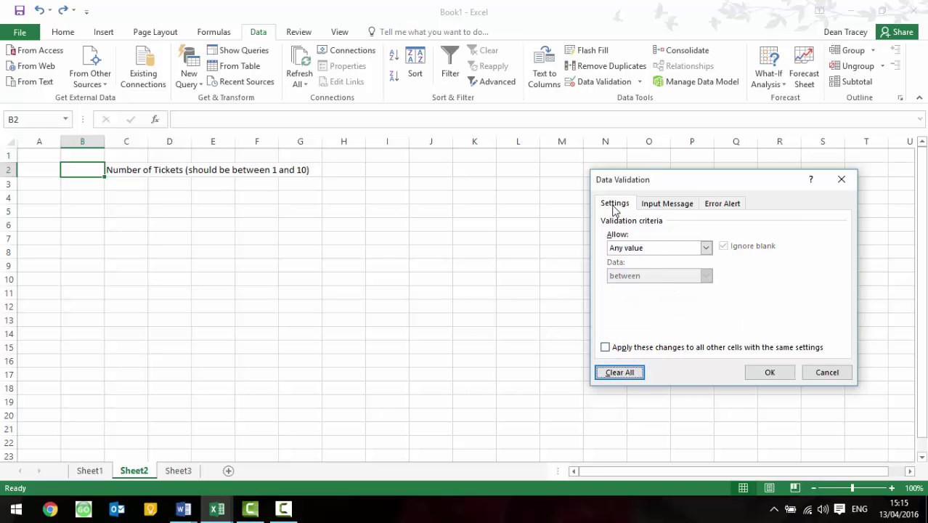
left_click(705, 247)
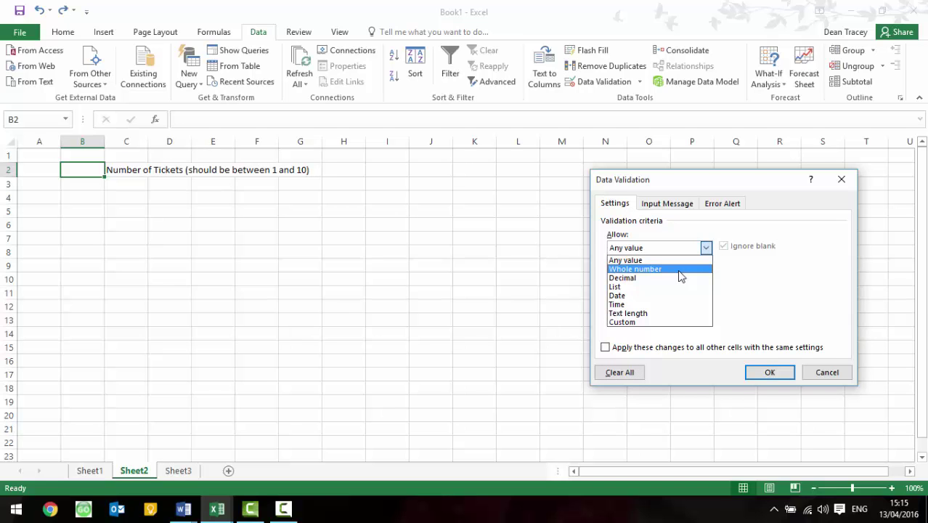
left_click(679, 270)
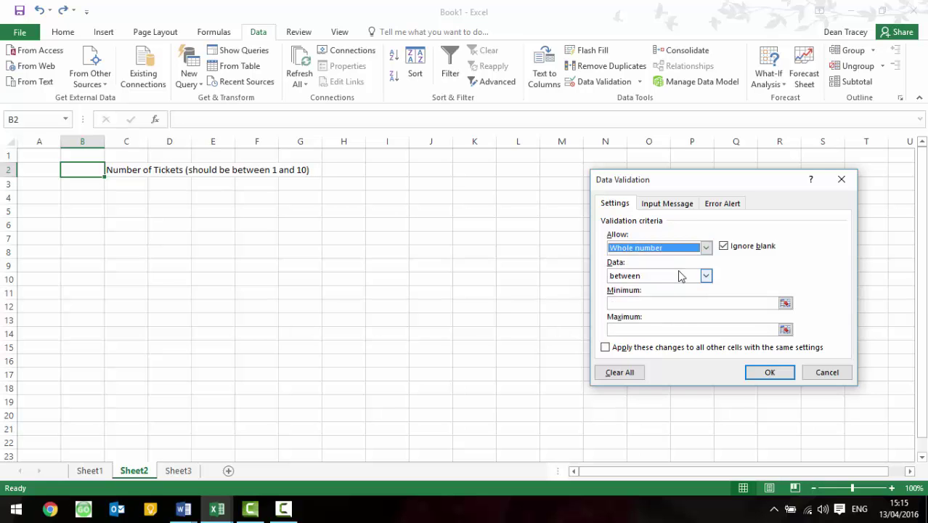
left_click(643, 303)
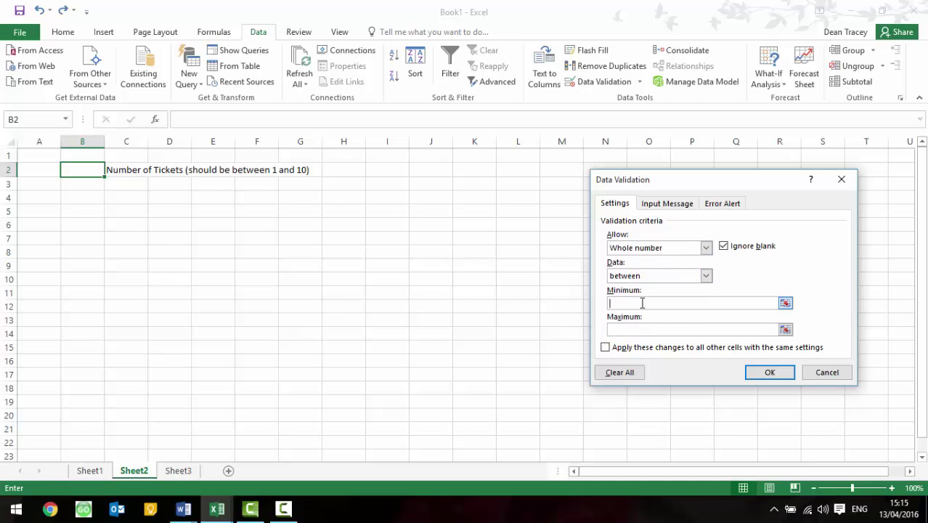
- Set limits 1 to 10, add an 'Information' input message and a Stop alert titled 'Error'
type("1")
left_click(646, 327)
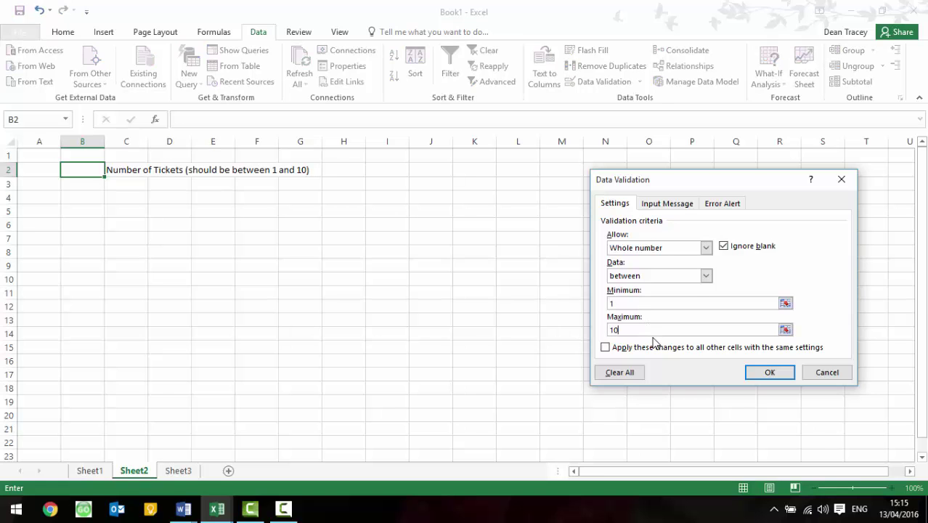
left_click(668, 204)
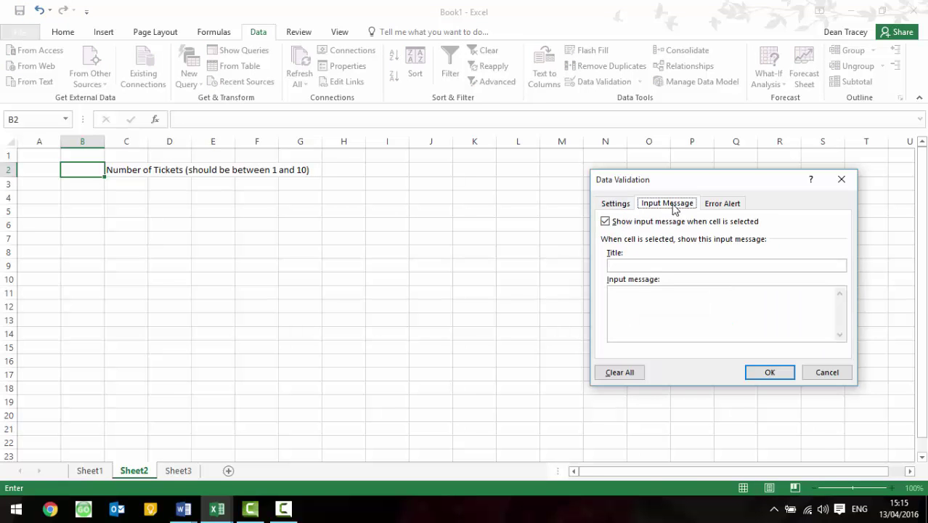
left_click(650, 265)
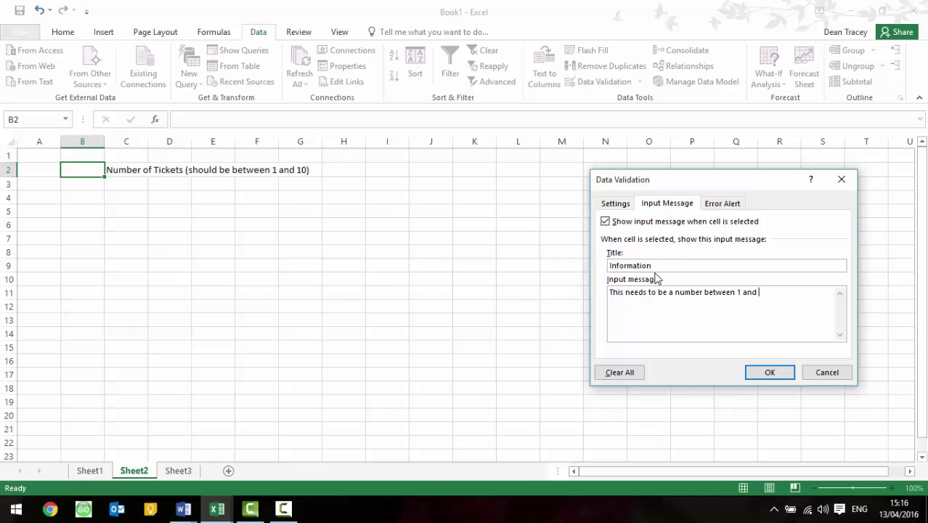
left_click(722, 204)
left_click(743, 267)
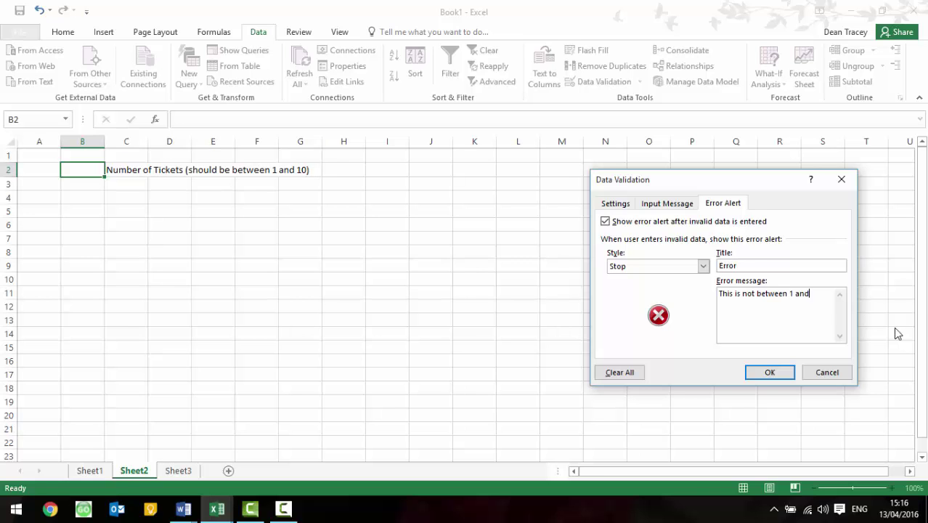
left_click(786, 378)
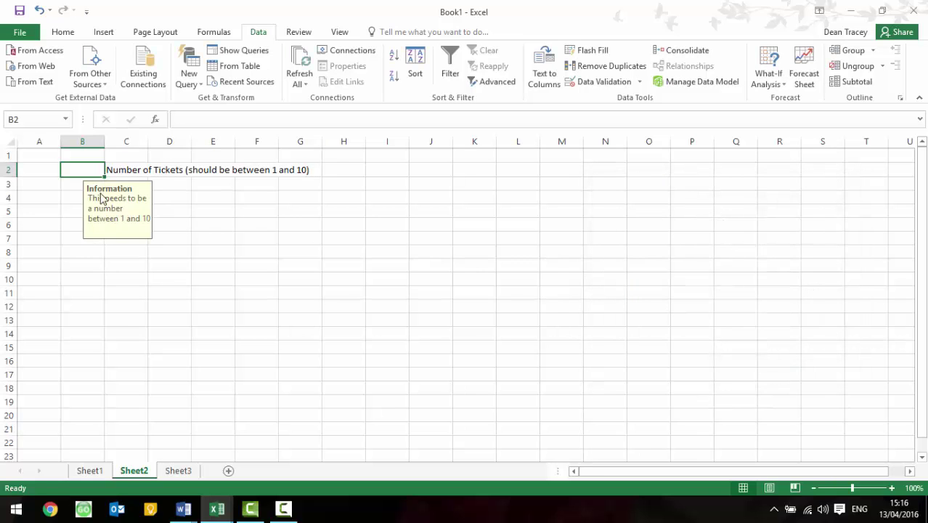
- Check B2's input prompt appears, then enter 5 as a valid value
left_click(126, 265)
left_click(82, 169)
type("5")
key("Return")
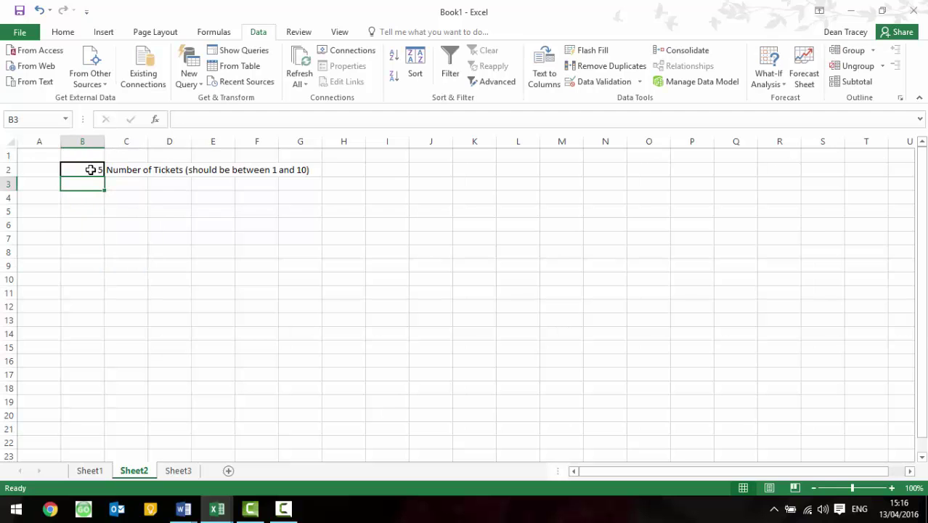
- Try 0 and 15 in B2, cancelling both rejections so 5 remains
left_click(91, 169)
type("0")
key("Return")
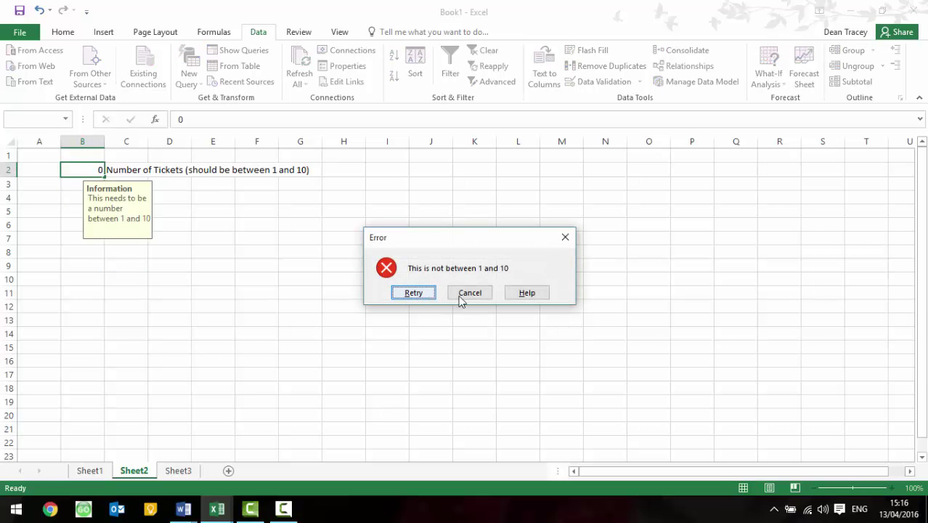
left_click(475, 294)
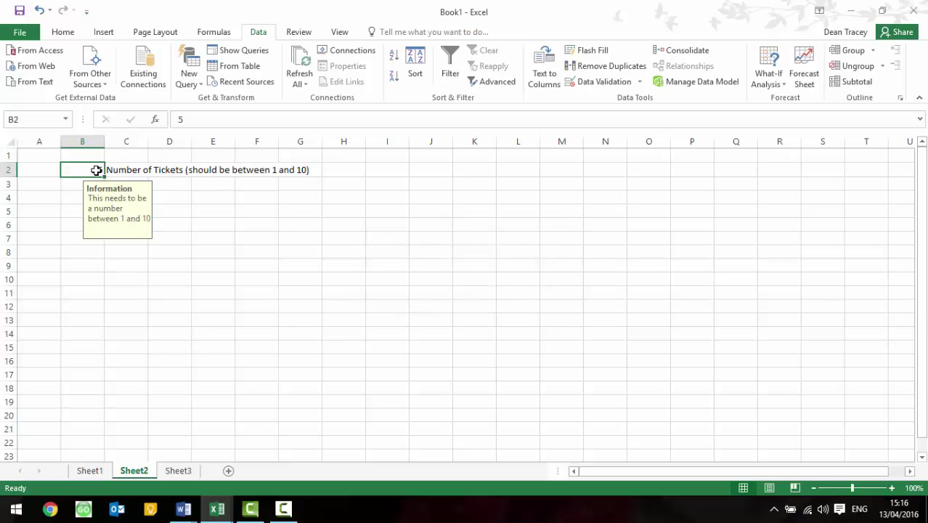
type("15")
key("Return")
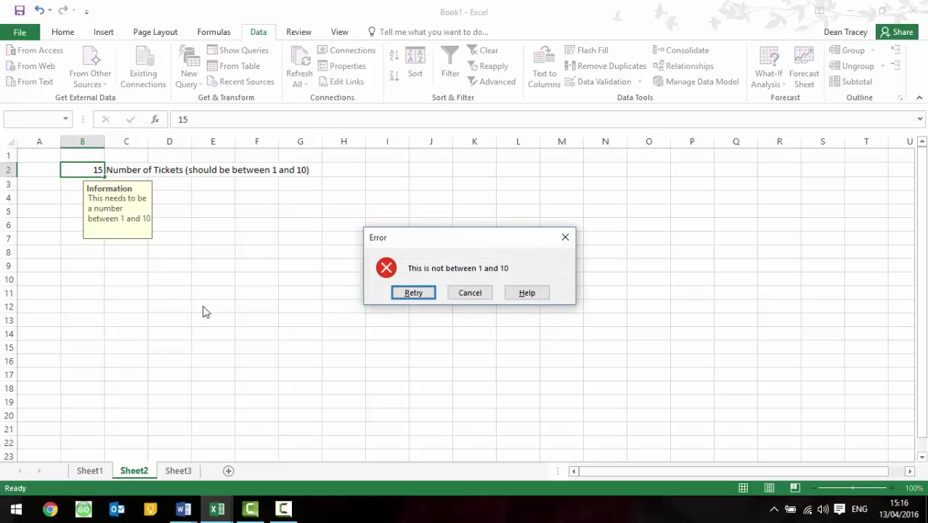
left_click(473, 294)
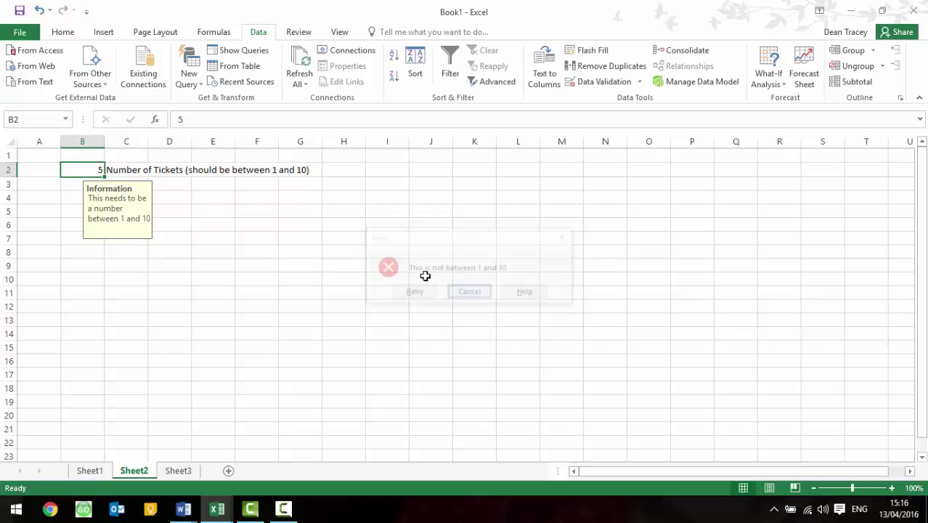
left_click(218, 233)
left_click(91, 170)
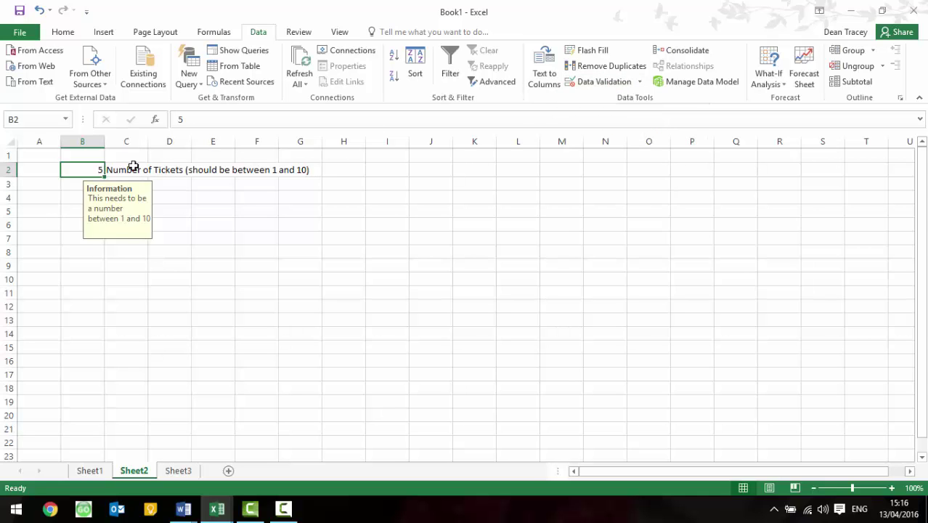
left_click(530, 254)
left_click(609, 83)
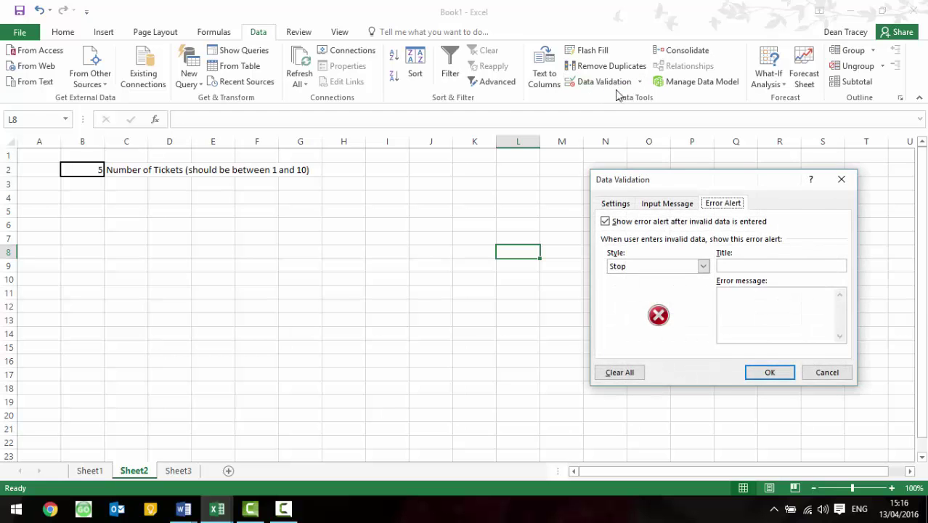
left_click(616, 205)
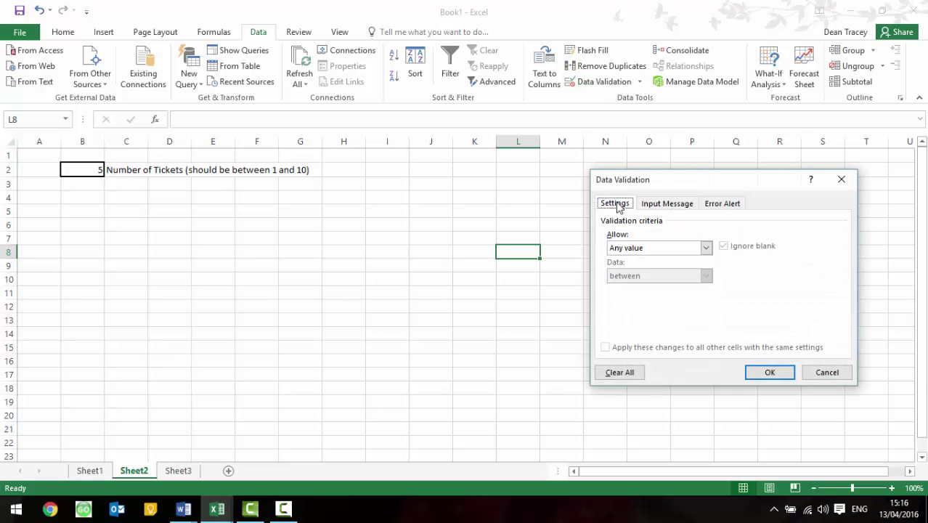
left_click(706, 249)
left_click(697, 268)
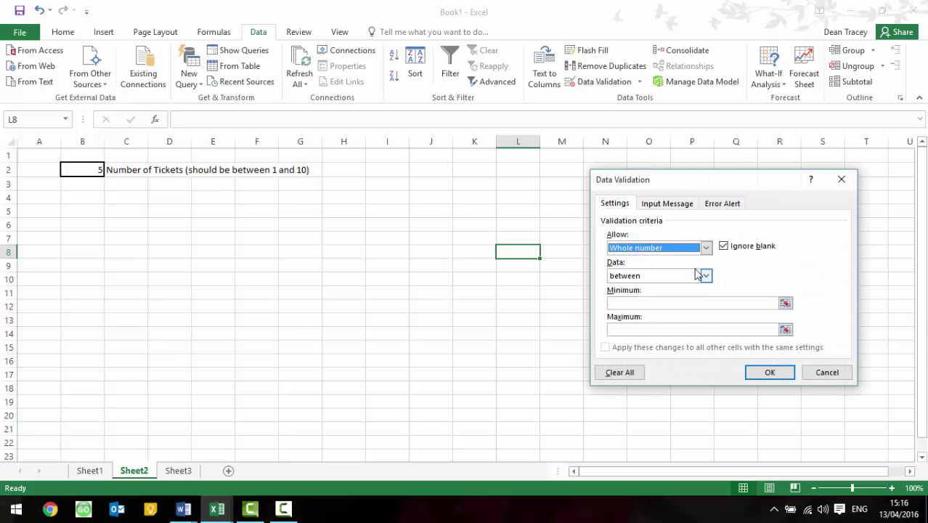
left_click(705, 276)
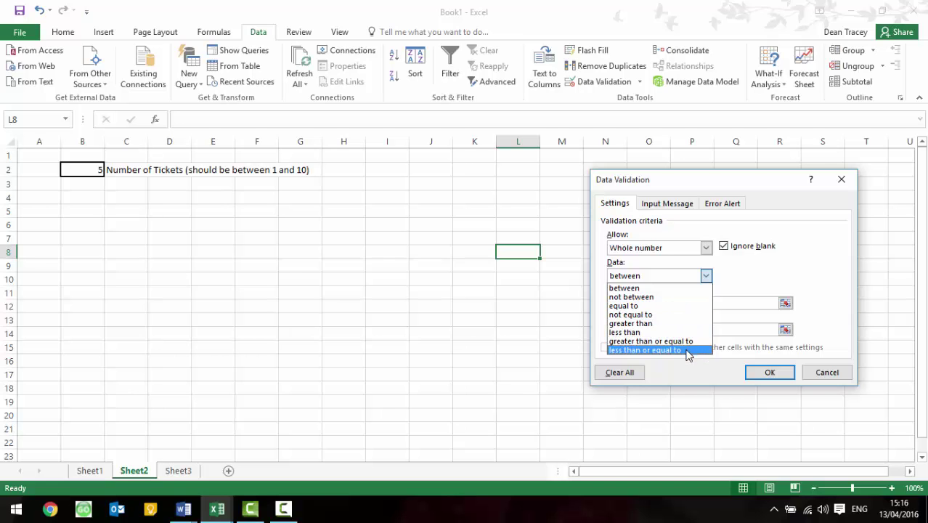
left_click(725, 274)
left_click(702, 248)
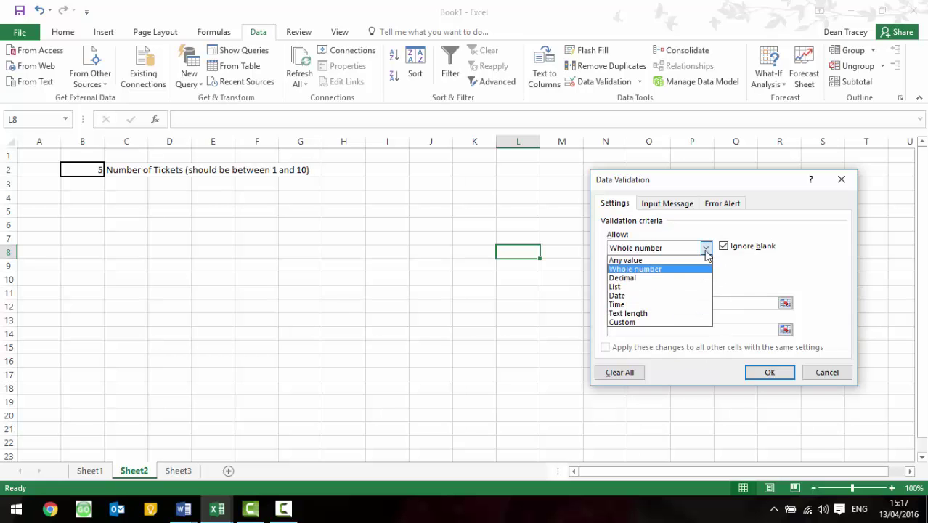
left_click(695, 284)
left_click(706, 249)
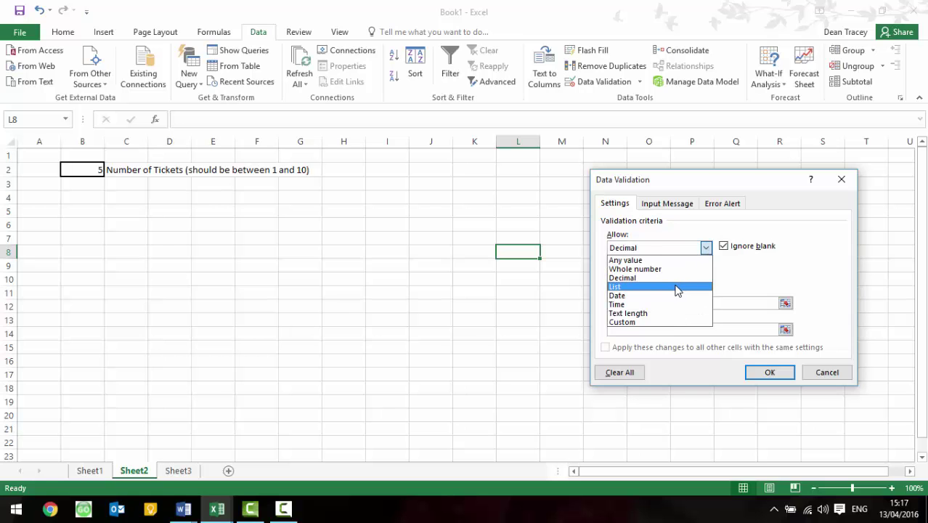
left_click(825, 373)
left_click(824, 374)
- Type the letters a to f down P8:P13 as the list source
left_click(683, 253)
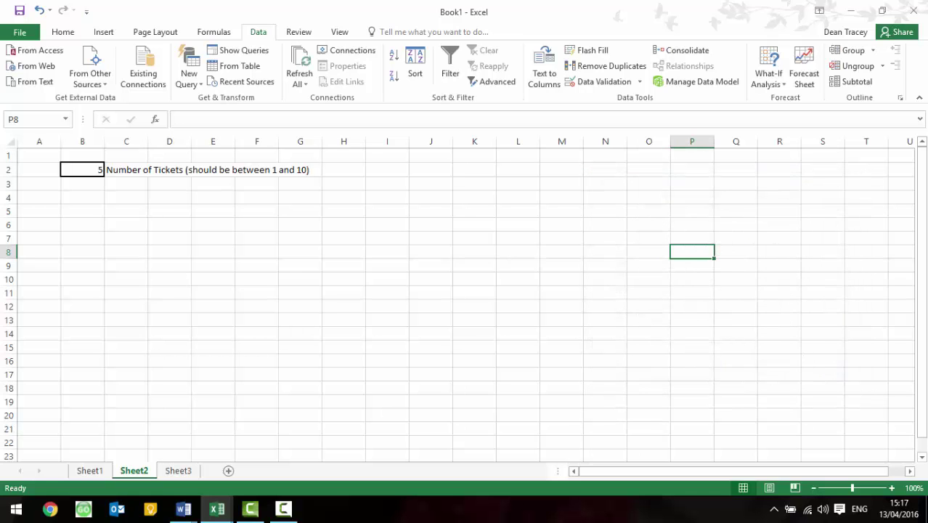
type("a b c d e f")
key("Return")
- Give K8 a List validation sourced from $P$8:$P$13
left_click(474, 252)
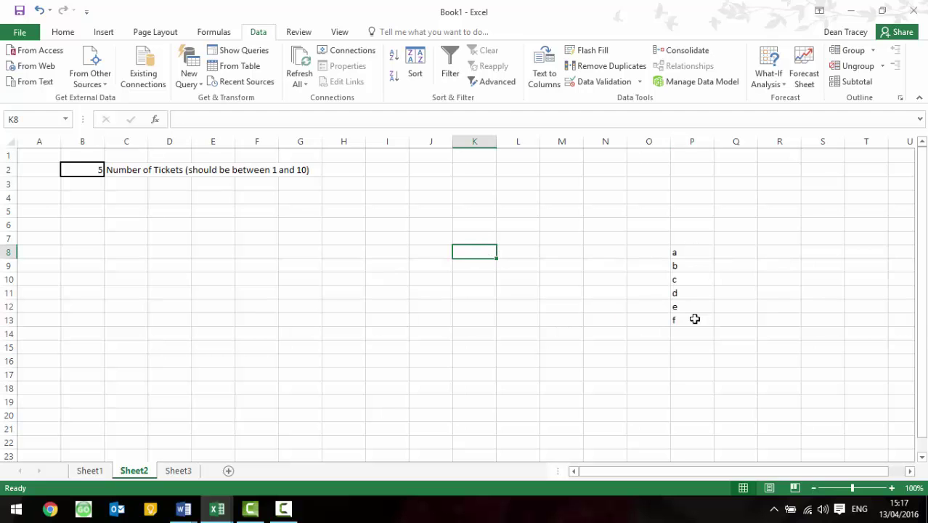
left_click(623, 84)
left_click(657, 247)
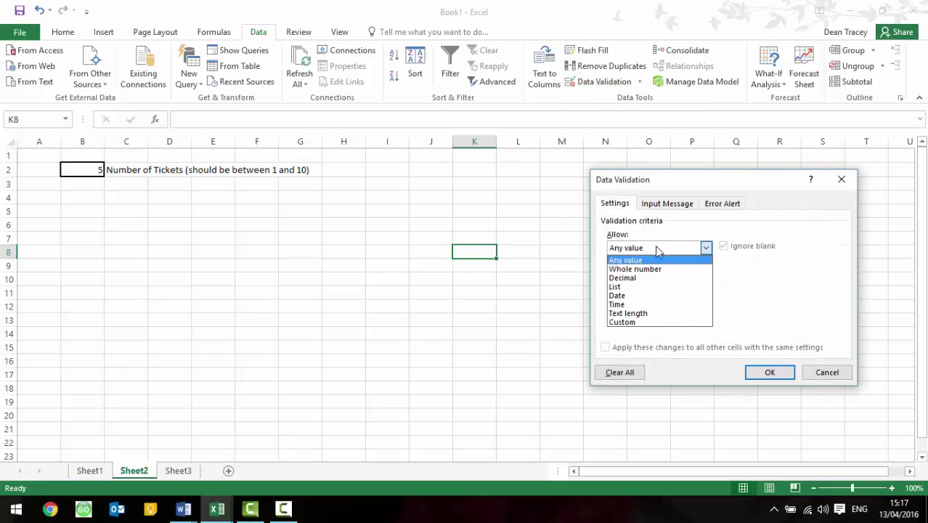
left_click(647, 292)
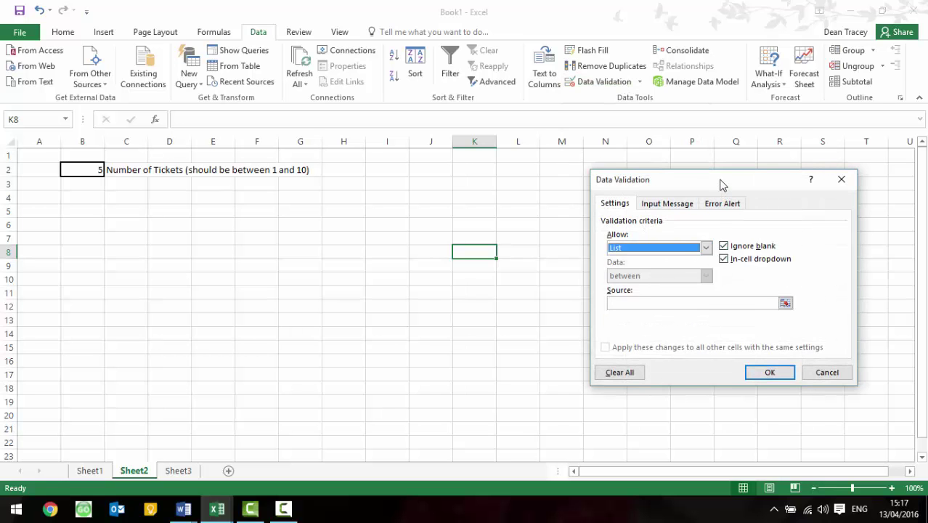
left_click_drag(682, 174, 336, 208)
left_click(320, 338)
left_click_drag(685, 252, 684, 319)
left_click(423, 408)
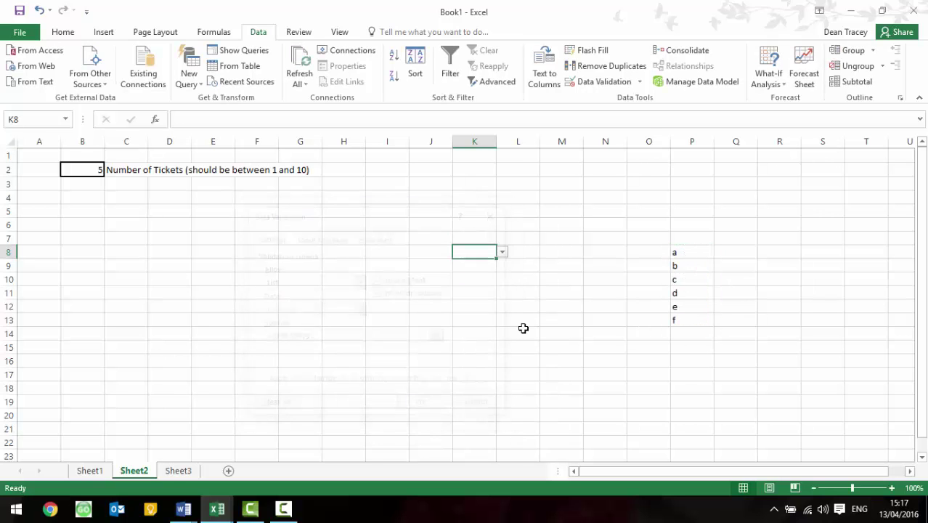
- Pick c from K8's dropdown and confirm that typing g is rejected
left_click(503, 252)
left_click(484, 276)
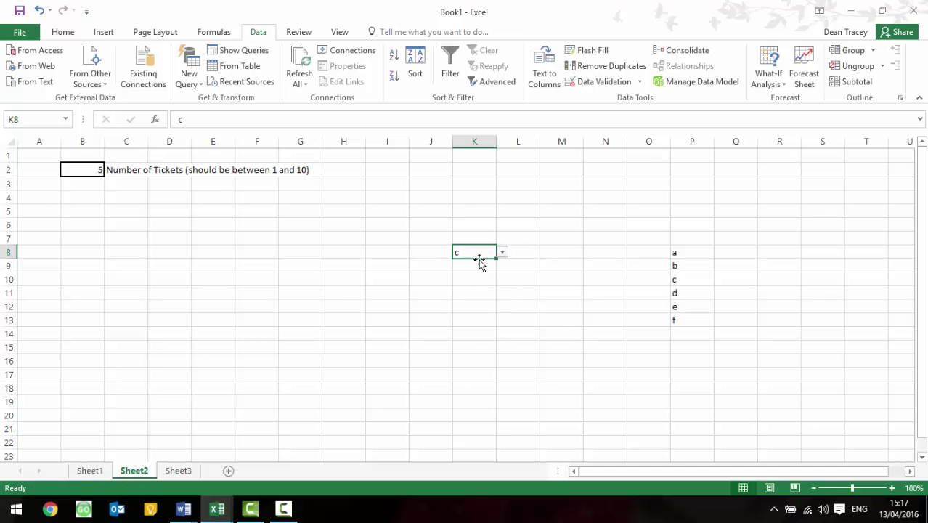
type("g")
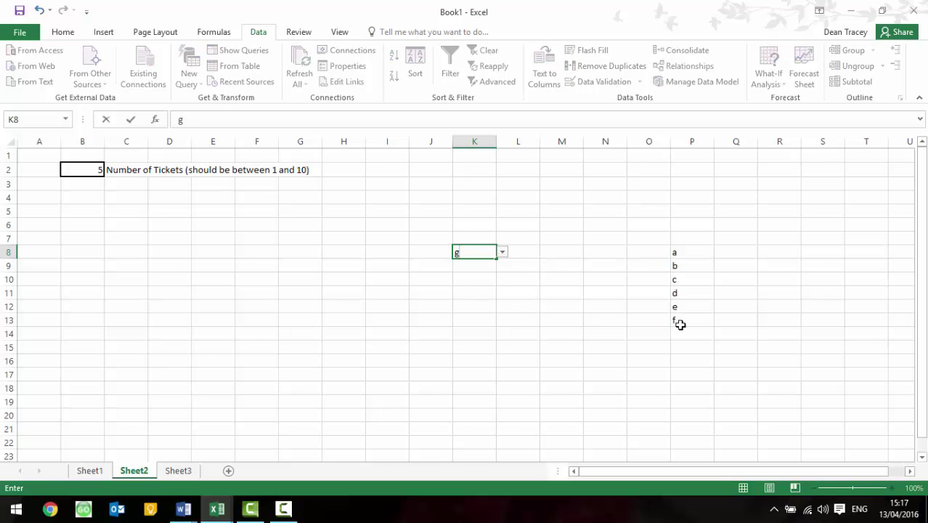
key("Return")
left_click(471, 292)
left_click(469, 316)
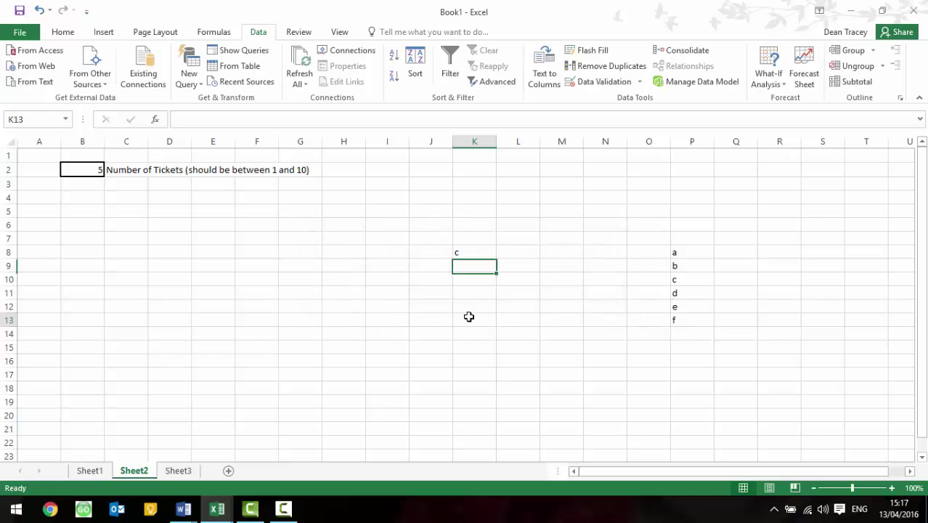
- Open Data Validation and try the Date (between) and Text length allow types
left_click(615, 85)
left_click(359, 282)
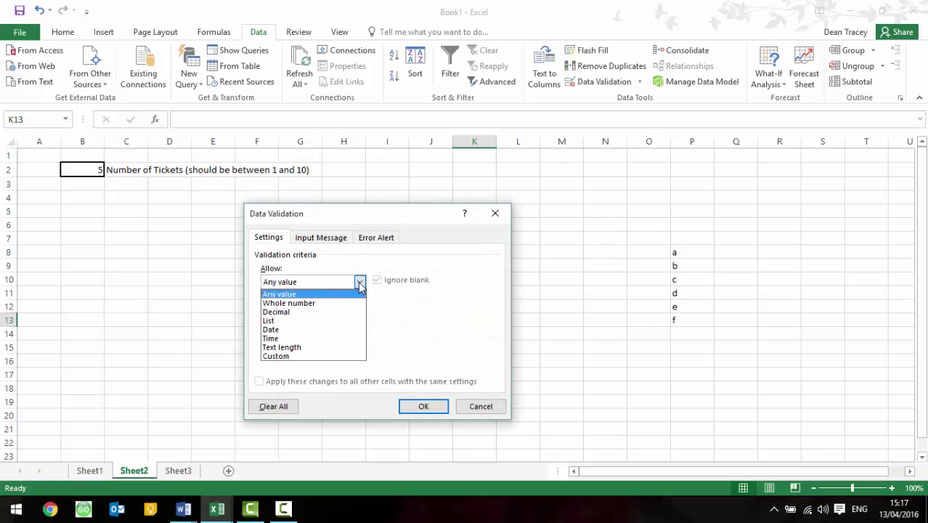
left_click(336, 330)
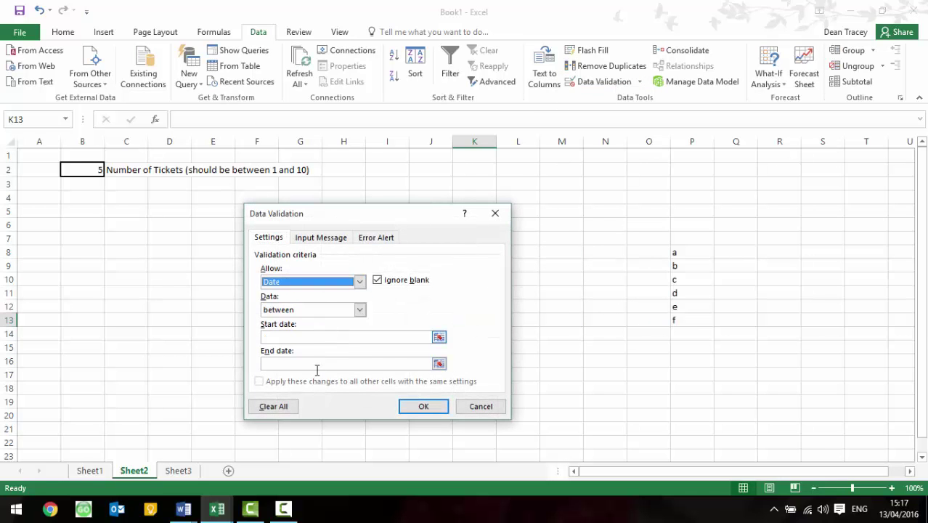
left_click(360, 310)
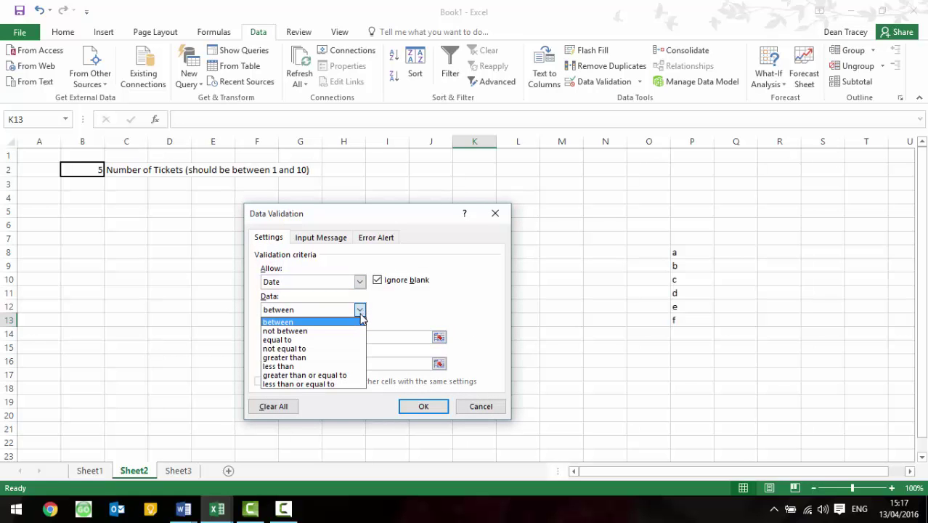
left_click(359, 283)
left_click(358, 283)
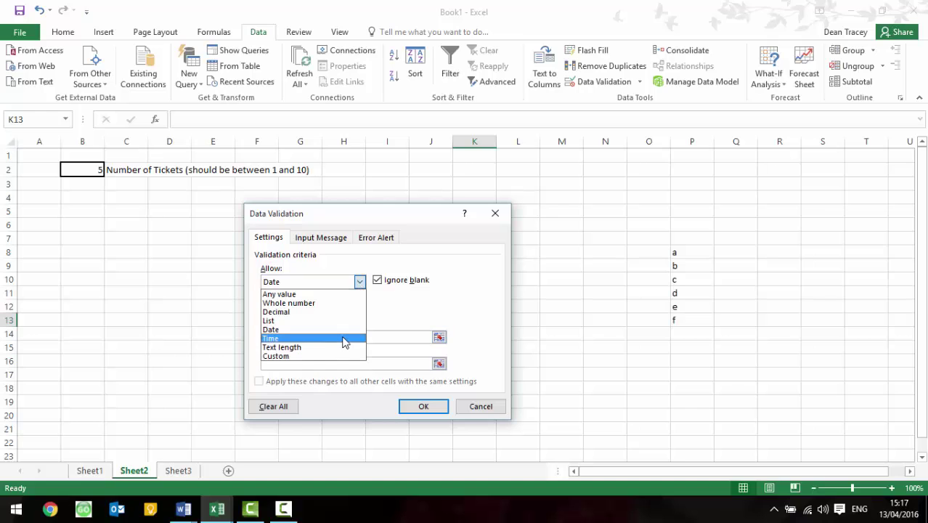
left_click(341, 347)
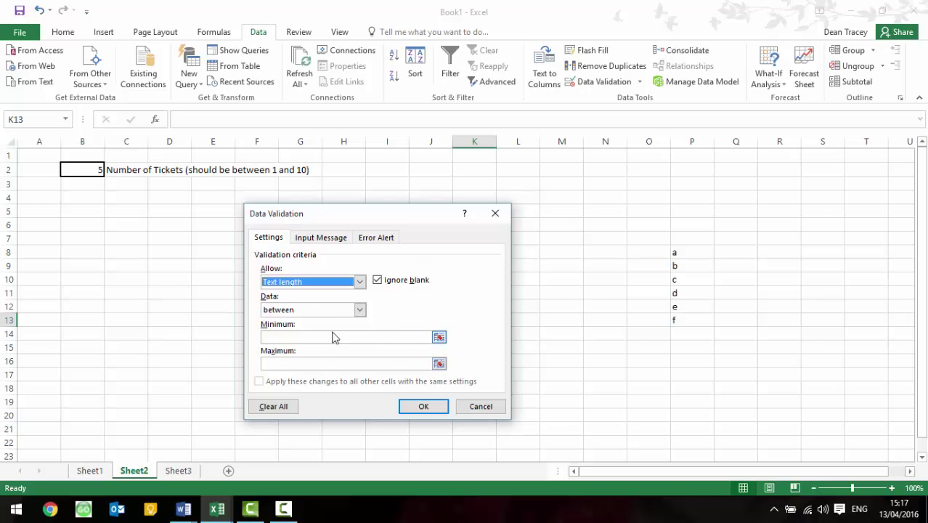
- Switch Allow to Custom and dismiss the 'must enter a formula' warning on OK
left_click(359, 282)
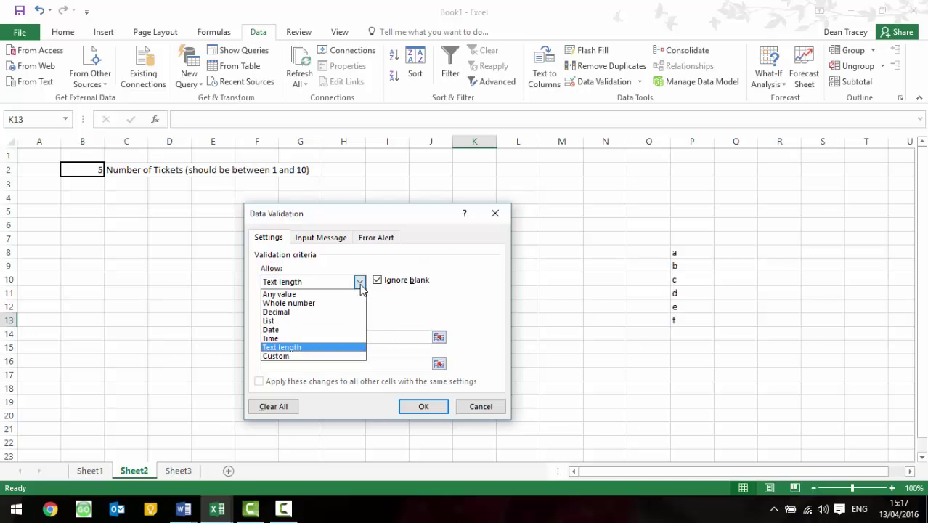
left_click(317, 356)
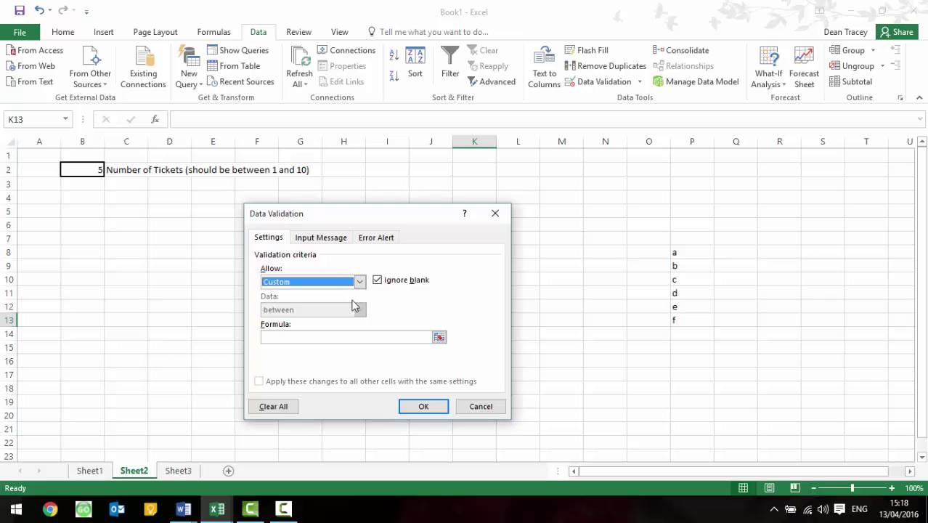
left_click(432, 412)
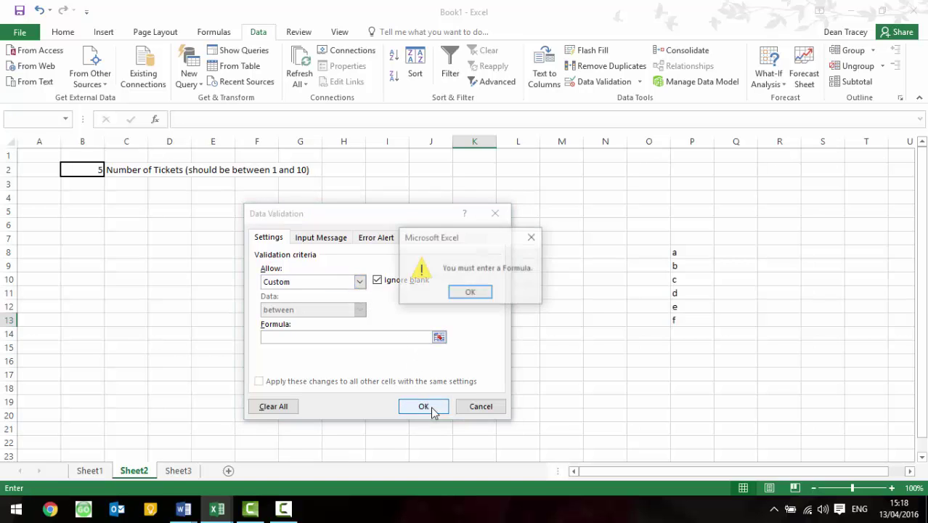
left_click(479, 297)
- Cancel the Data Validation settings and select the Pass and Fail cells B2:B3 on Sheet3
left_click(481, 406)
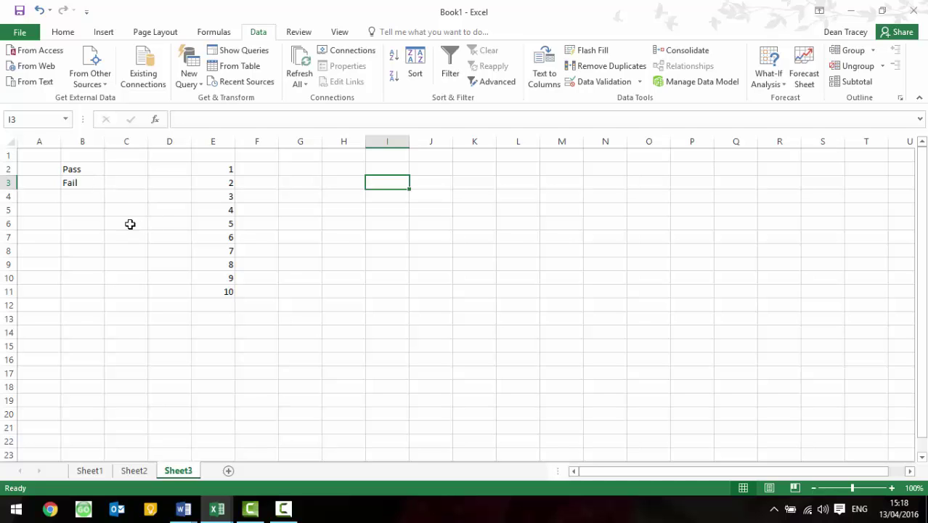
left_click_drag(93, 168, 93, 183)
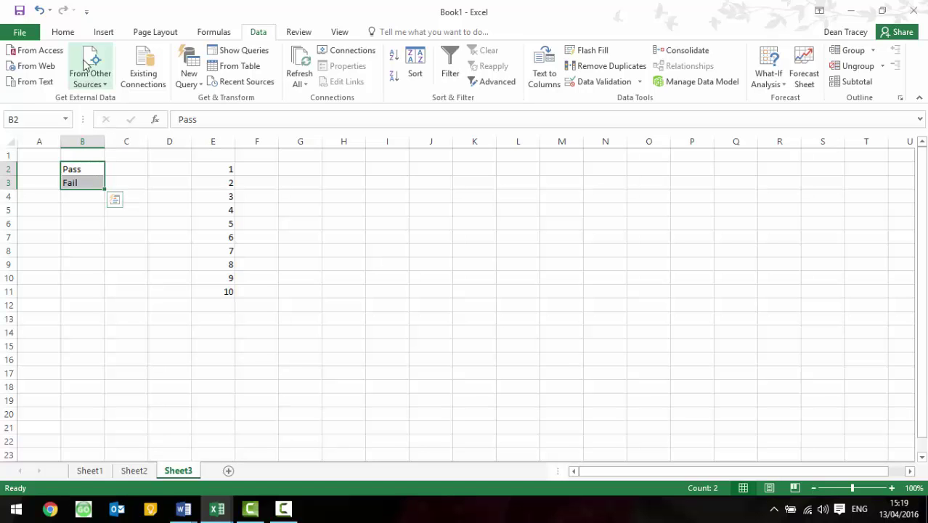
- Start a new conditional formatting rule for B2:B3 matching cells equal to Pass
left_click(64, 33)
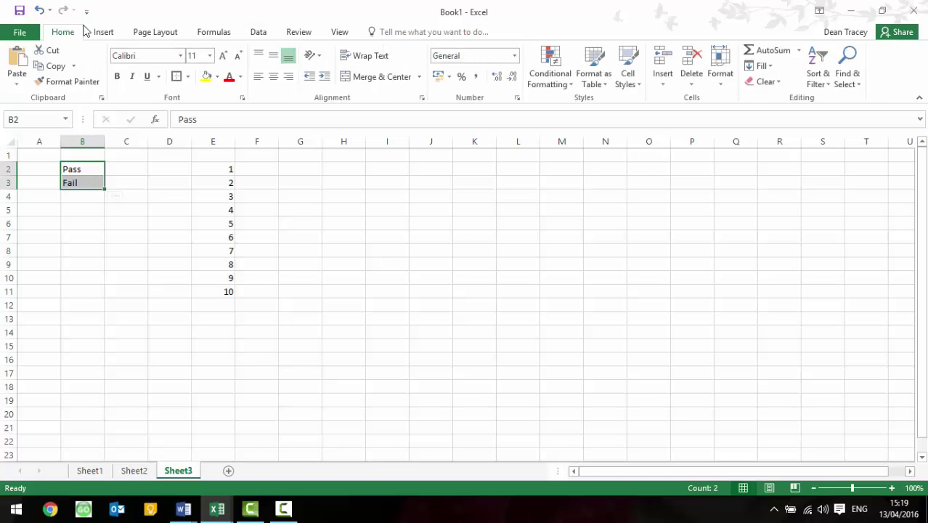
left_click(563, 86)
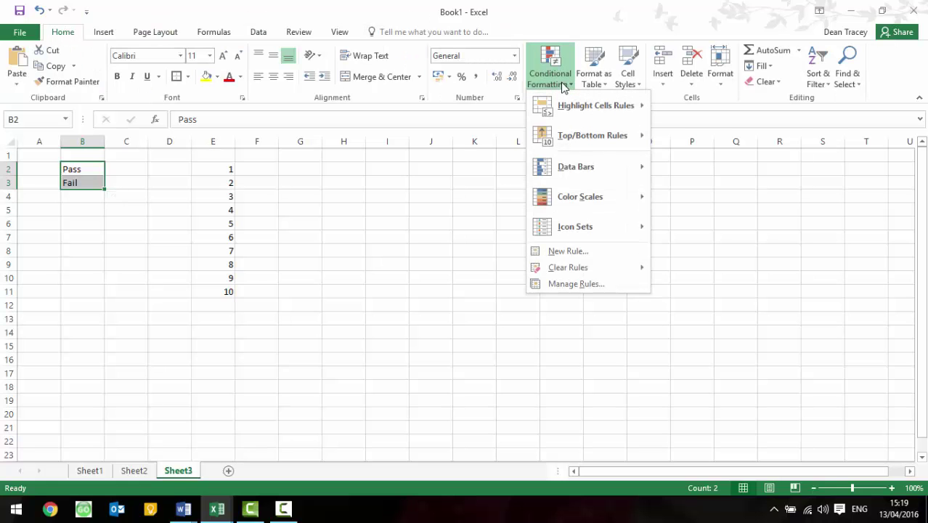
left_click(609, 253)
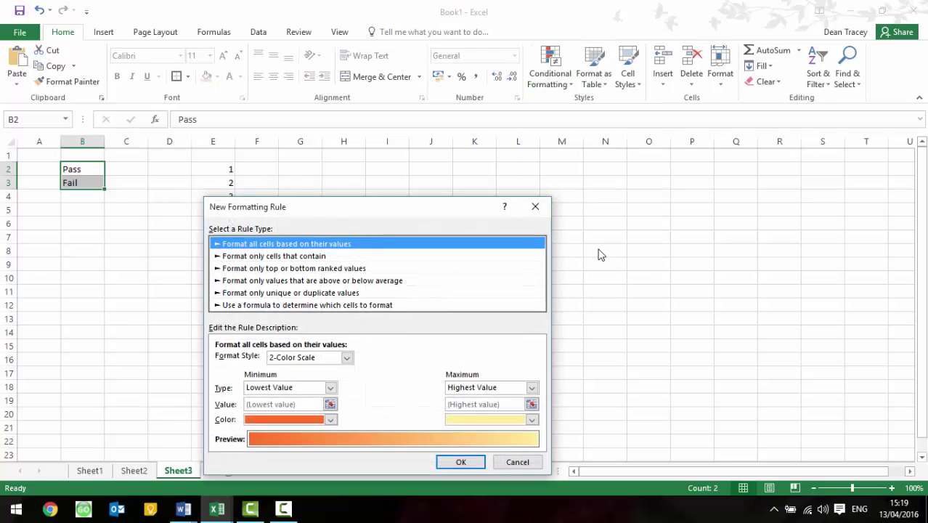
left_click_drag(435, 211, 607, 118)
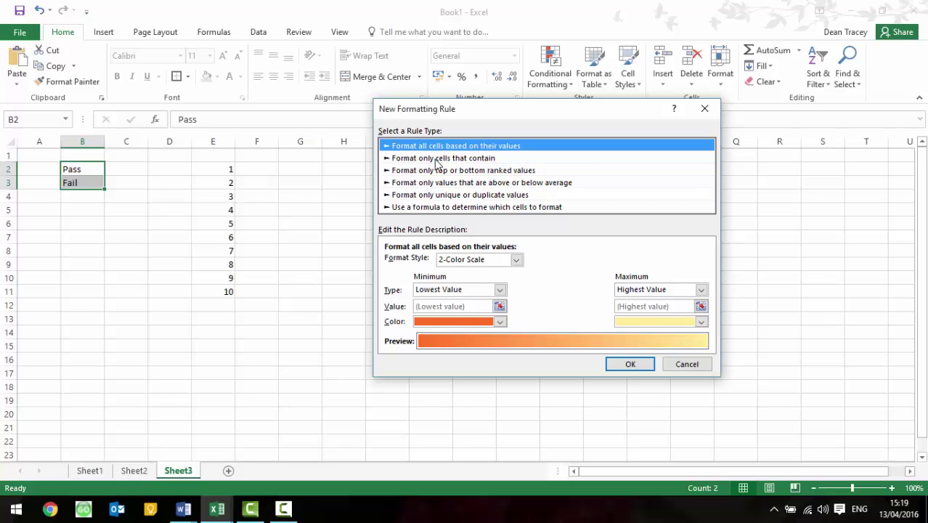
left_click(470, 160)
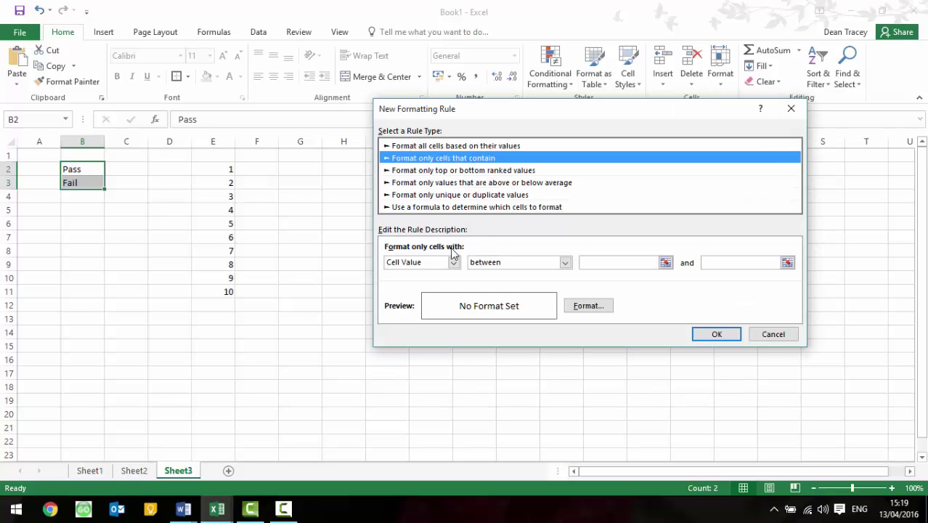
left_click(565, 265)
left_click(491, 293)
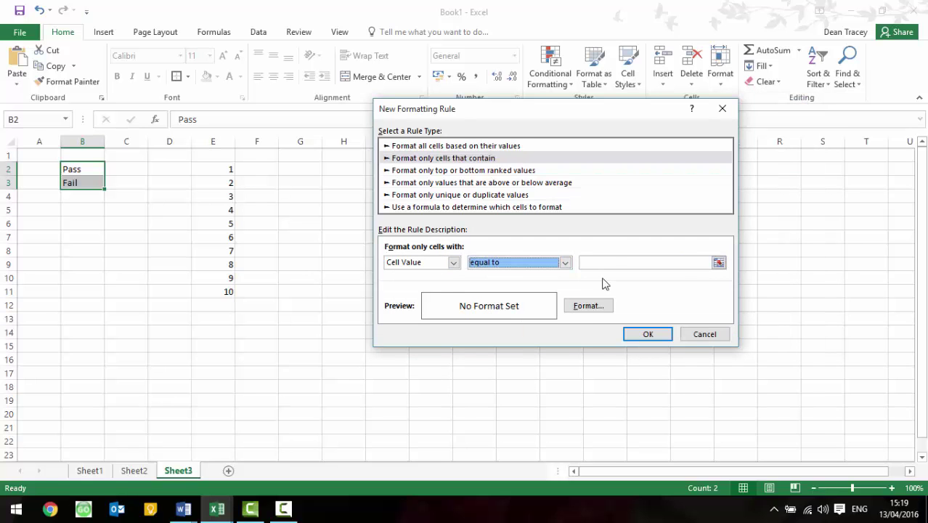
left_click(606, 263)
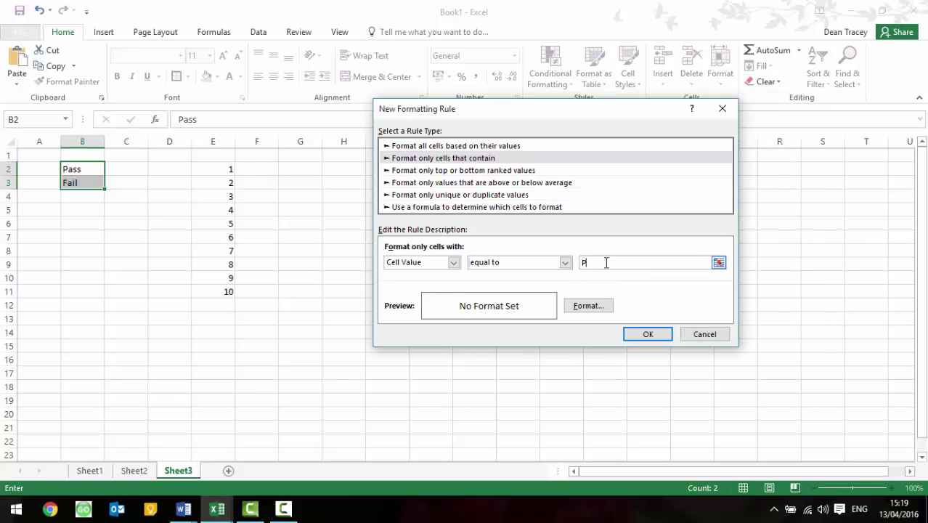
- Give the Pass rule a light green fill and apply it
left_click(590, 308)
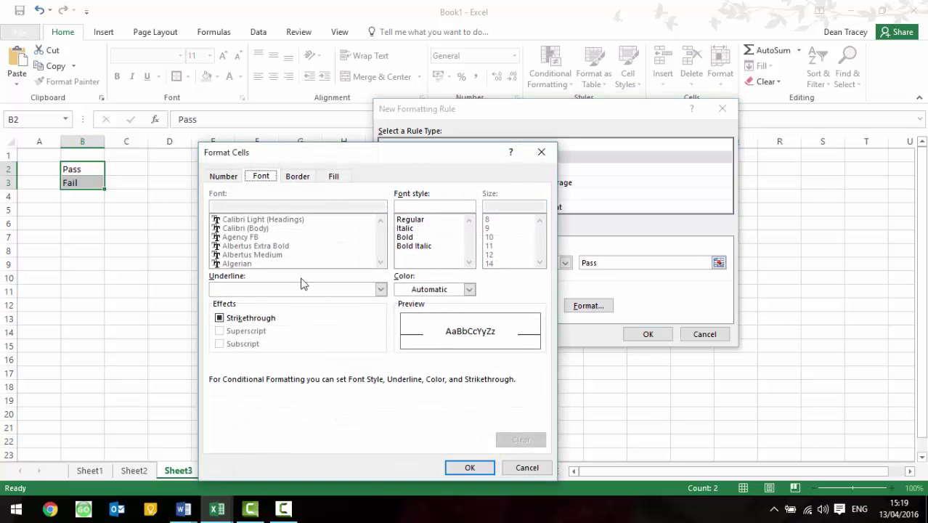
left_click(334, 178)
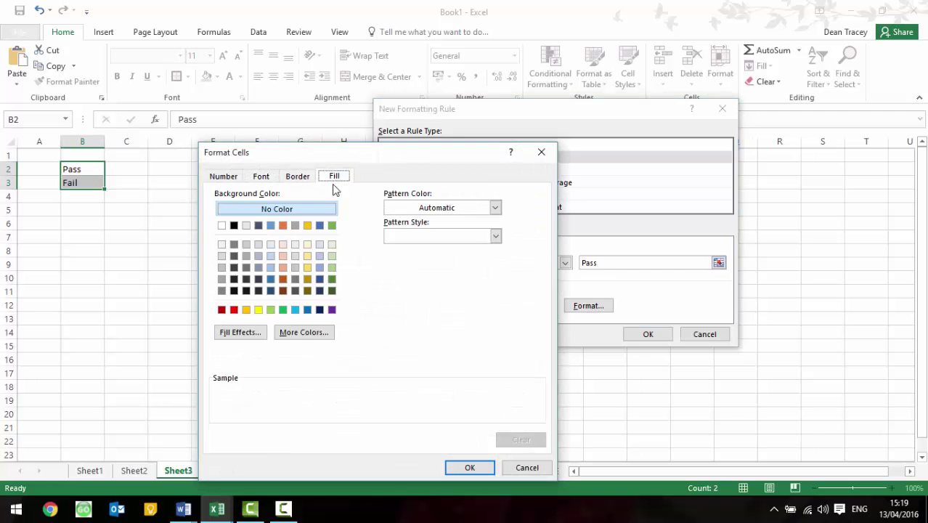
left_click(331, 257)
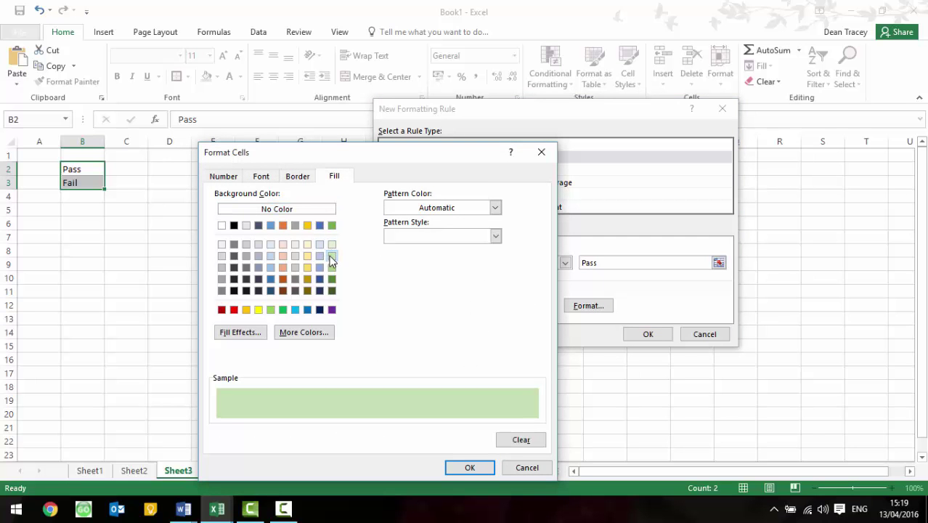
left_click(470, 467)
left_click(661, 336)
left_click(116, 289)
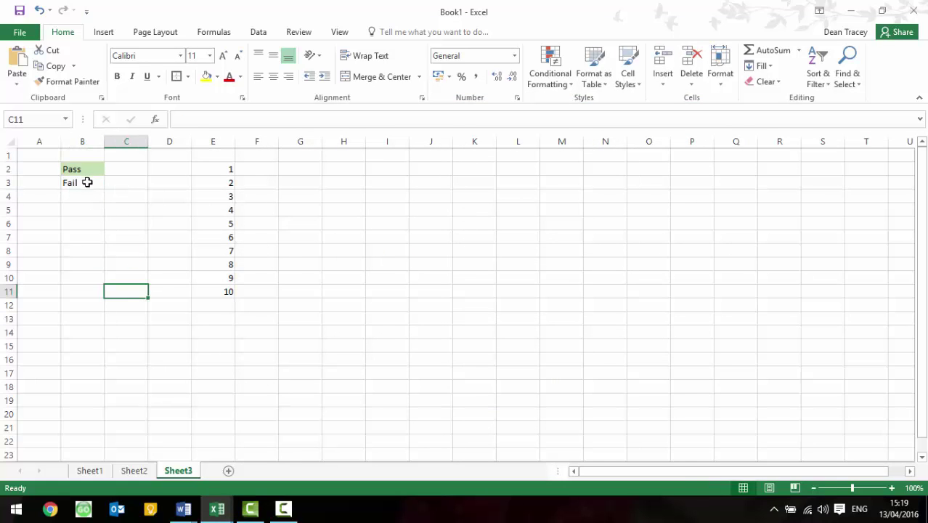
- Reselect B2:B3 and start a second rule for cells equal to Fail
left_click_drag(88, 169, 87, 178)
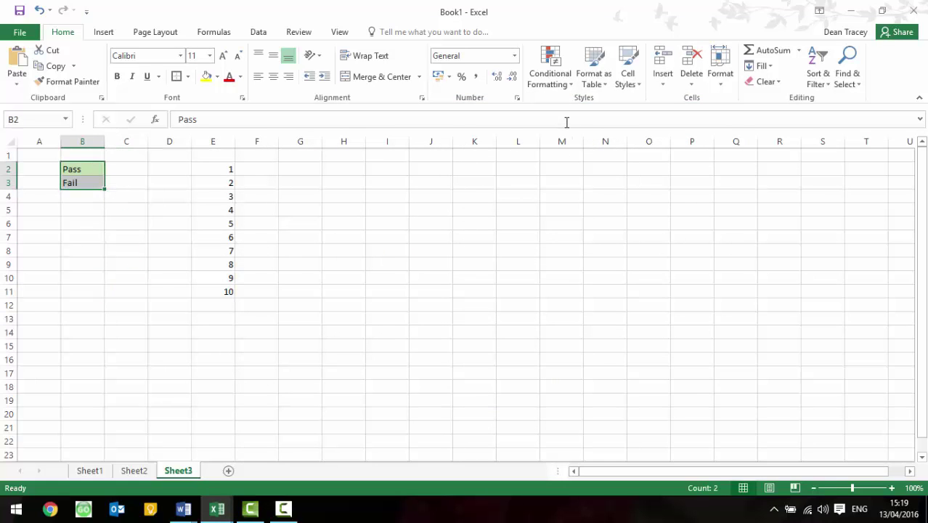
left_click(567, 85)
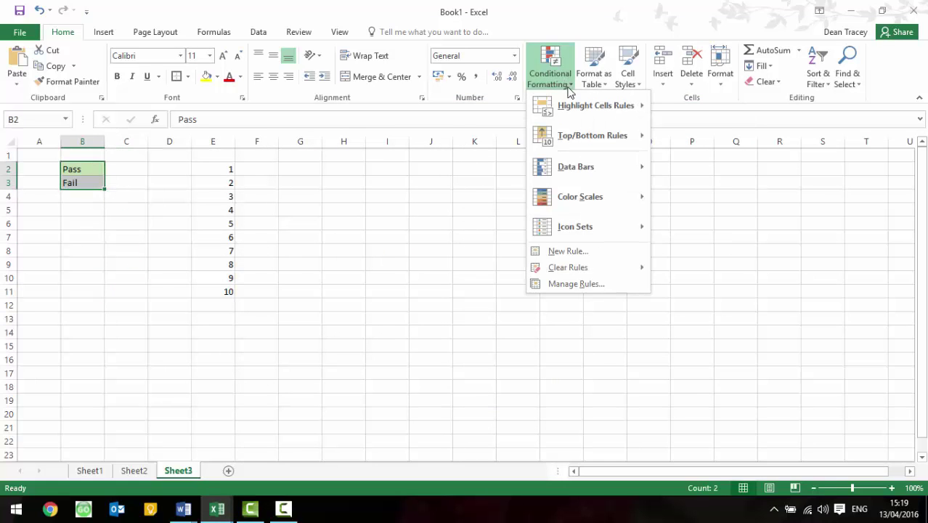
left_click(604, 249)
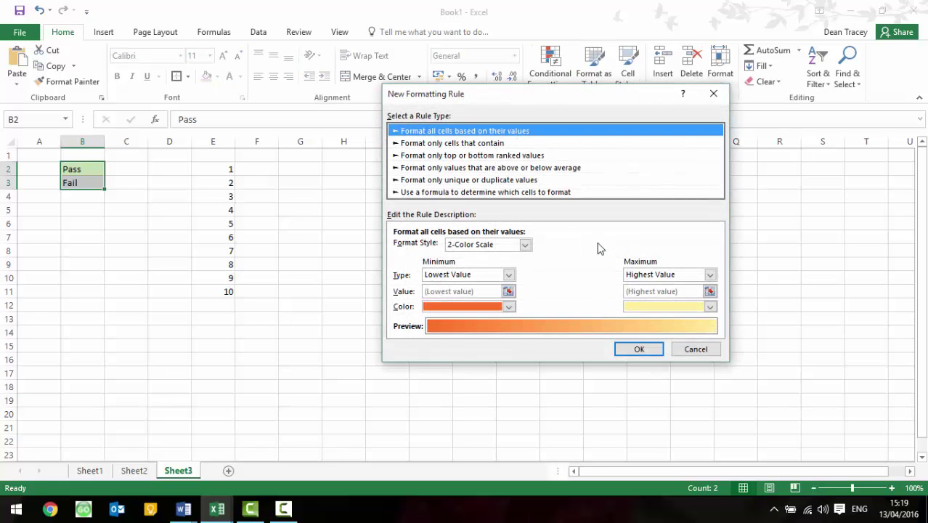
left_click(497, 143)
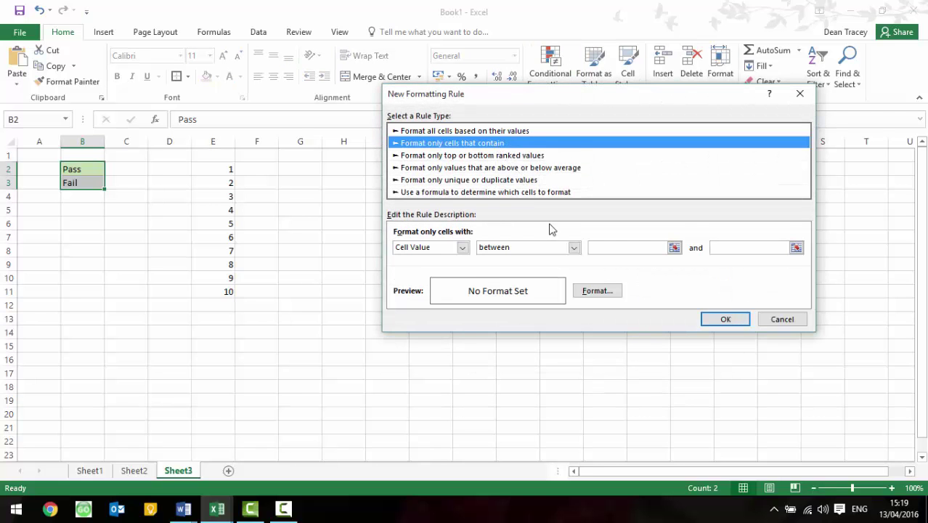
left_click(574, 247)
key("Escape")
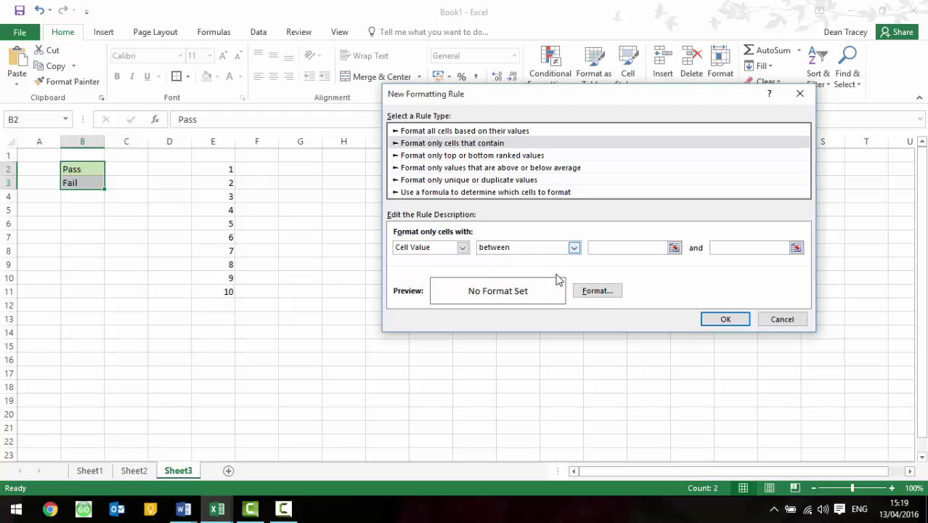
left_click(621, 247)
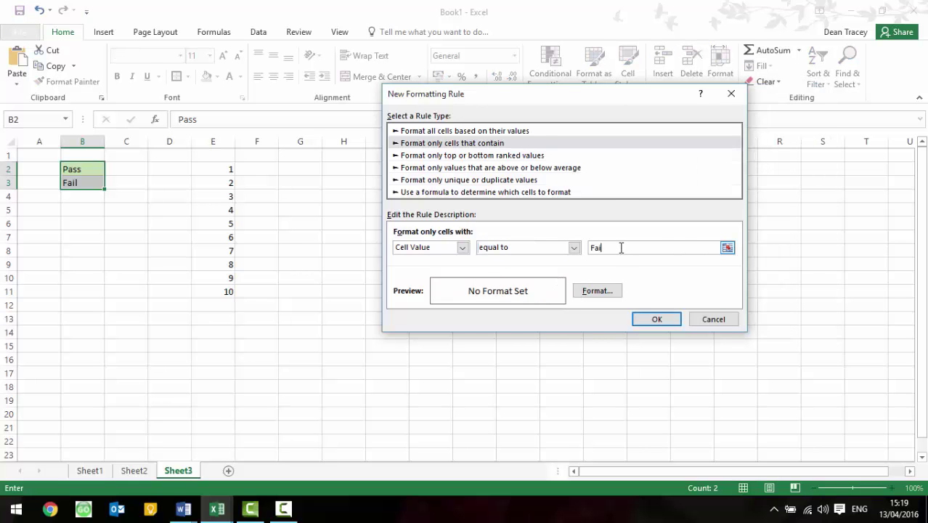
- Format Fail cells with a red fill and white font, then apply the rule
left_click(612, 294)
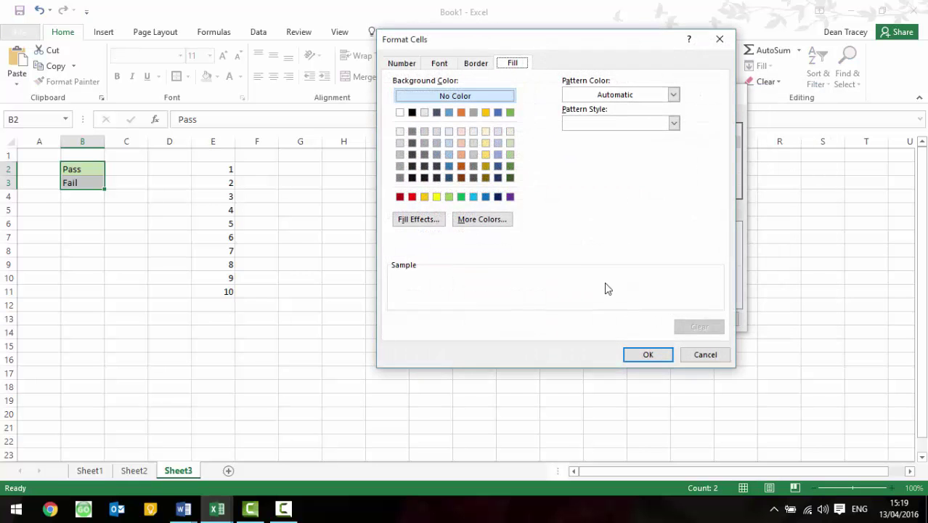
left_click(412, 197)
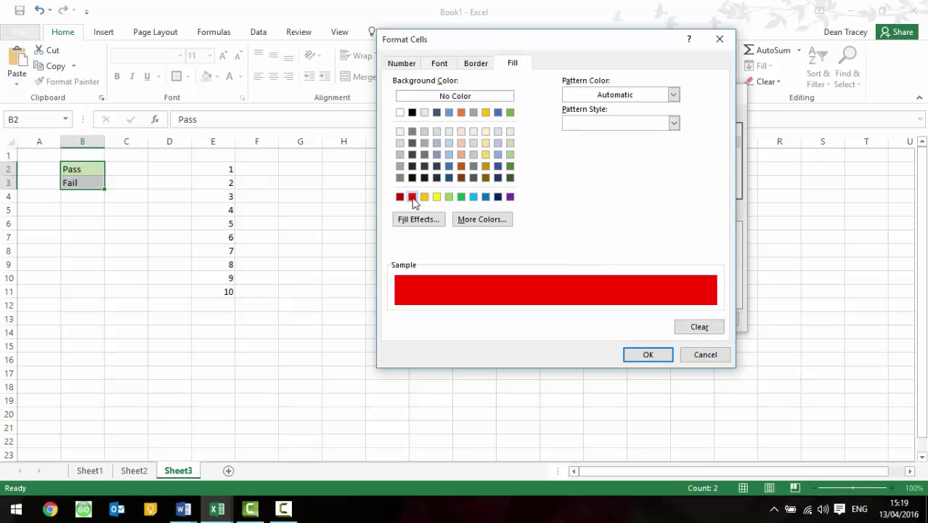
left_click(446, 65)
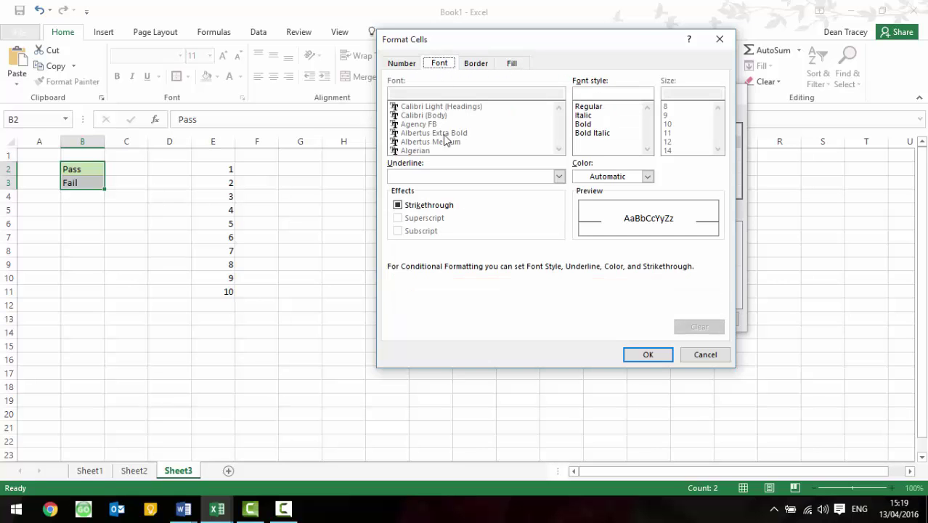
left_click(610, 176)
left_click(579, 223)
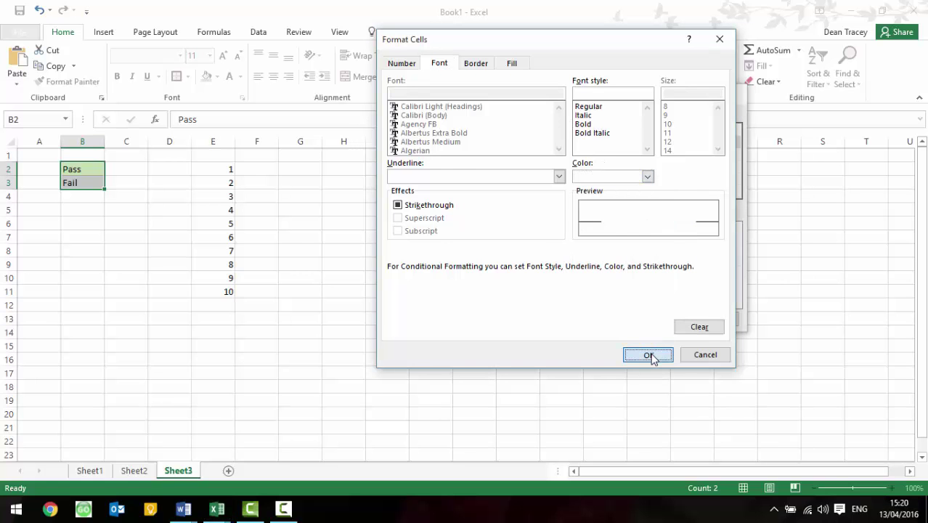
left_click(649, 355)
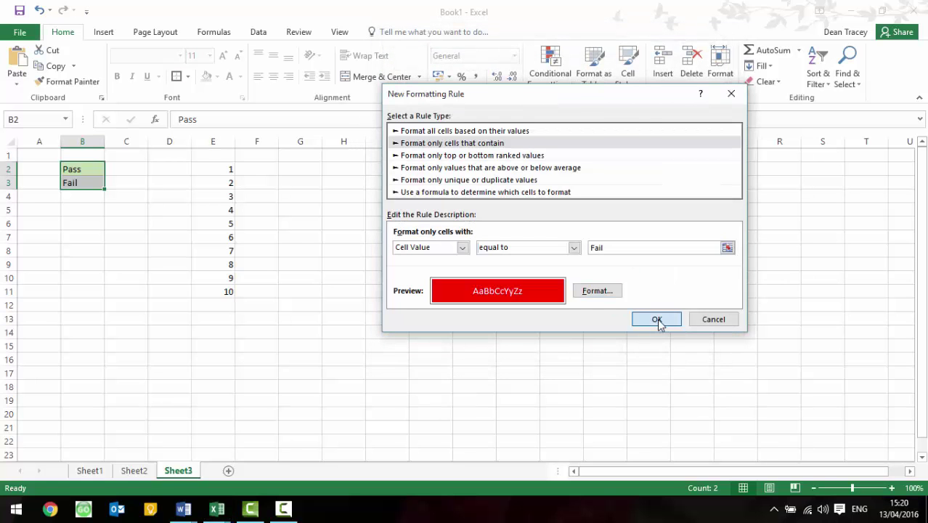
left_click(657, 320)
left_click(331, 254)
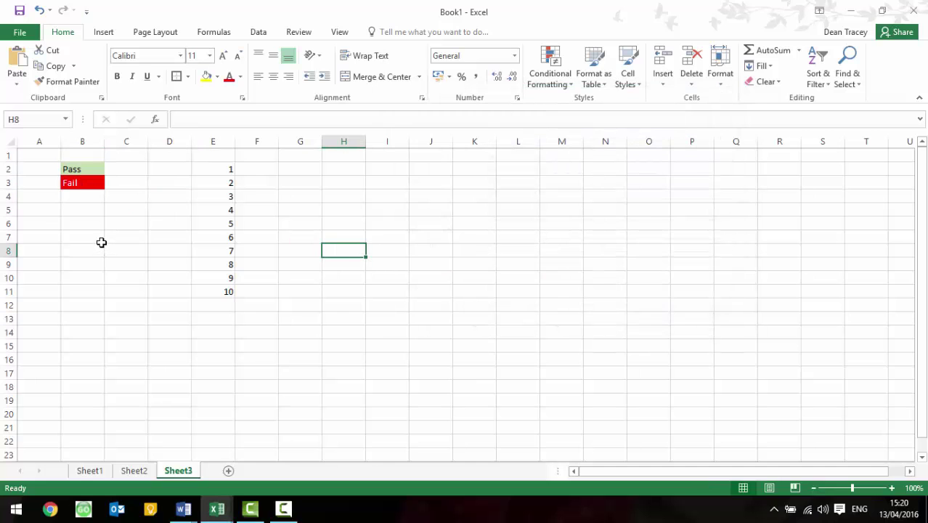
- Enter Fail in B2 and Pass in B3 so their fills swap accordingly
left_click(89, 182)
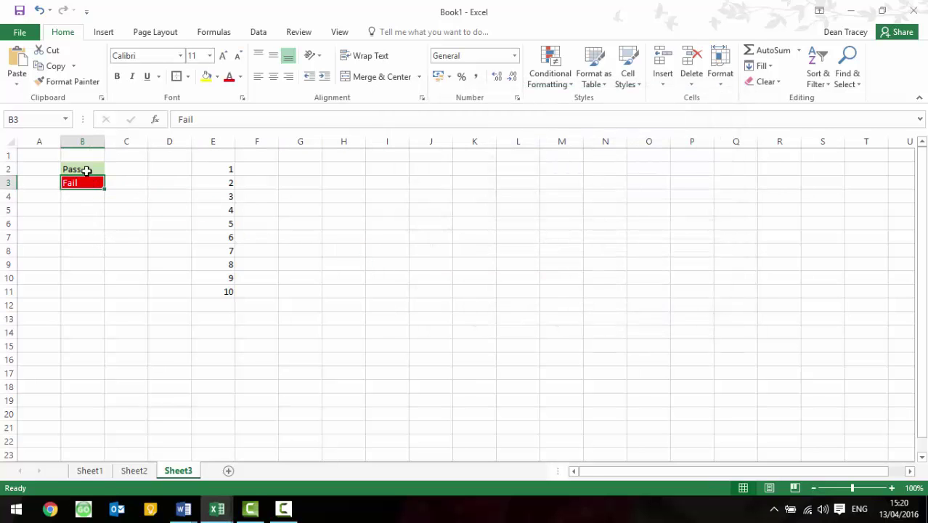
left_click(86, 170)
type("Fail")
key("Return")
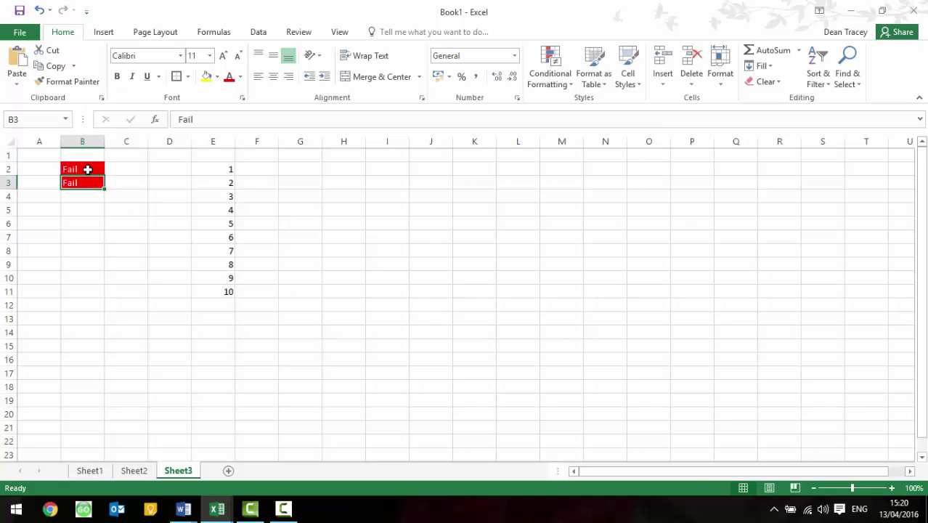
type("P")
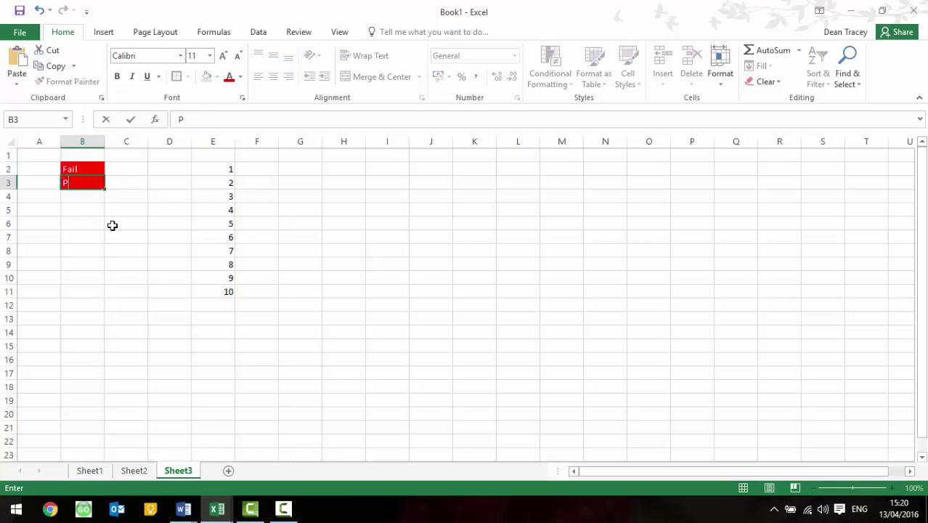
type("ass")
key("Return")
left_click(129, 225)
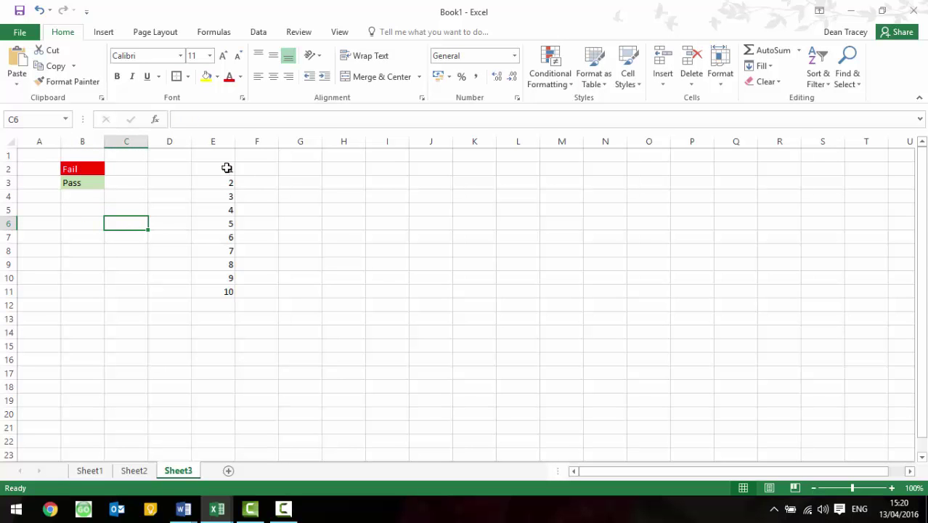
- Add a rule filling E2:E11 cells less than or equal to 3 red
left_click_drag(226, 168, 224, 291)
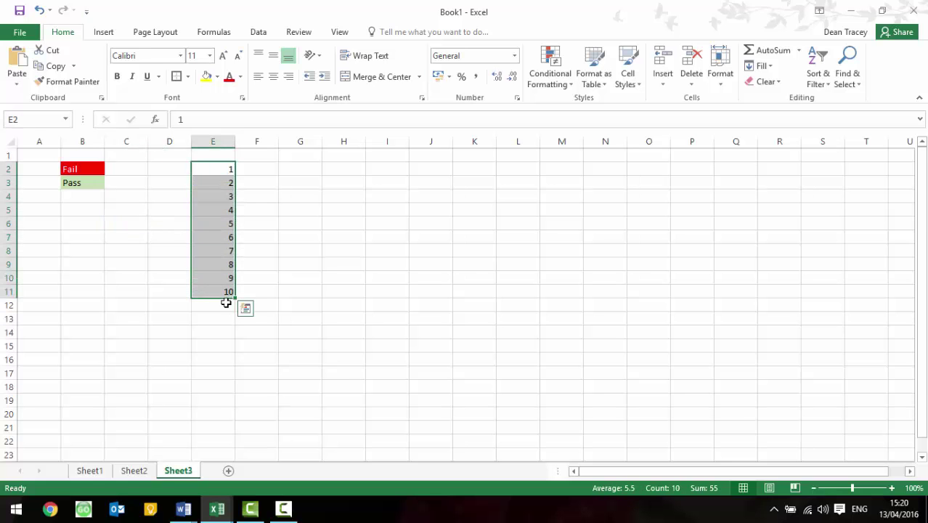
left_click(550, 72)
left_click(595, 251)
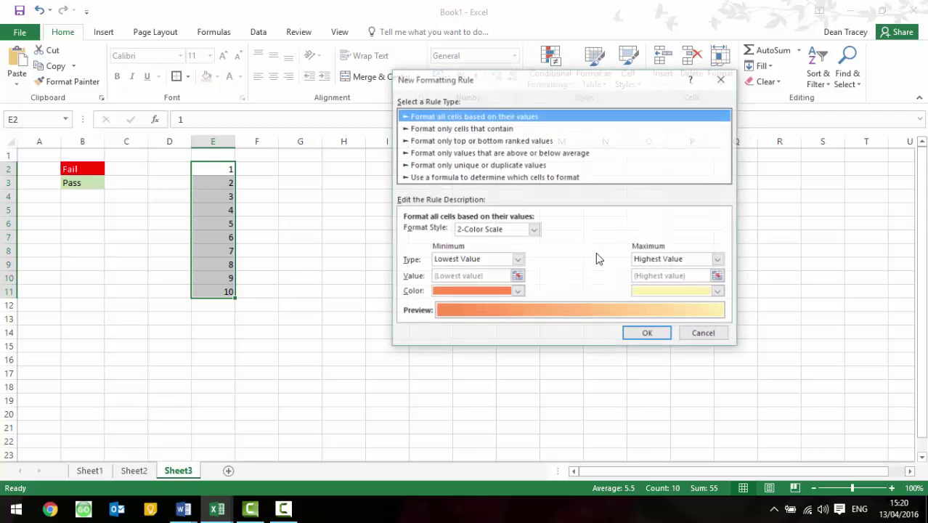
left_click(475, 129)
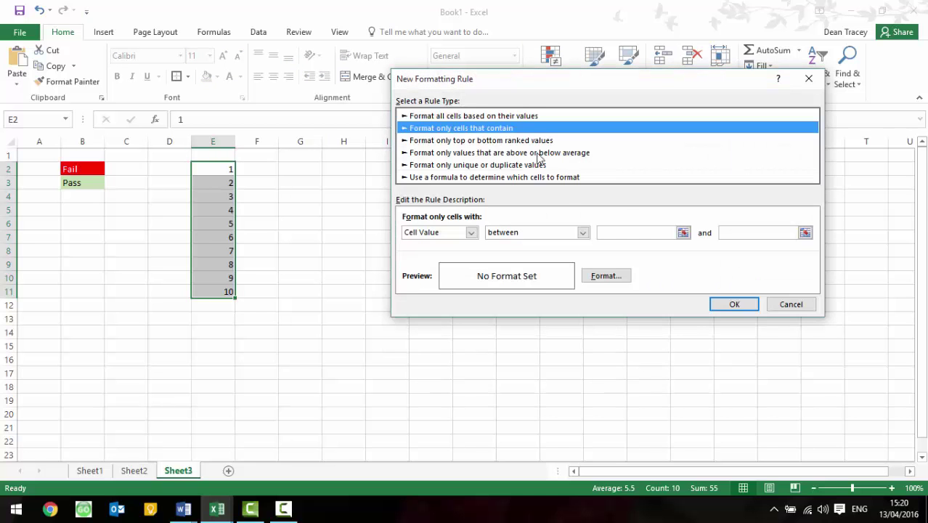
left_click(582, 233)
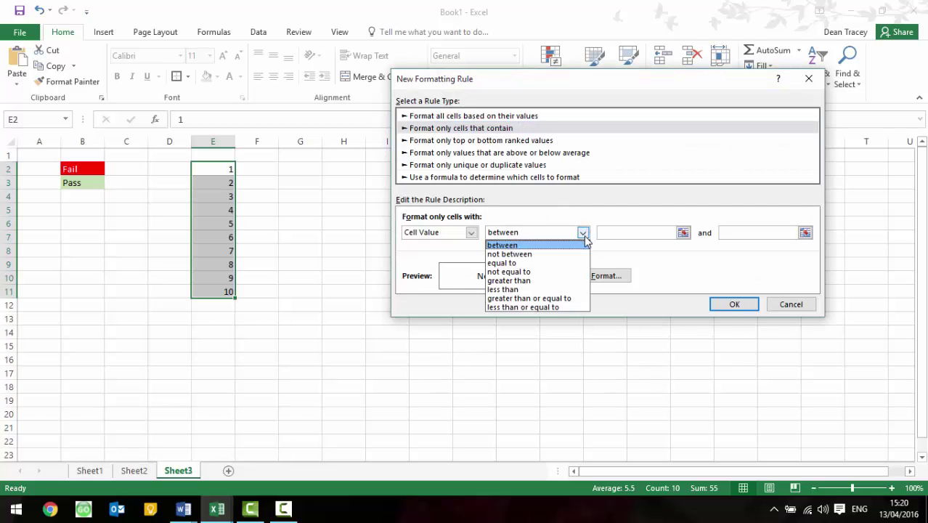
left_click(559, 307)
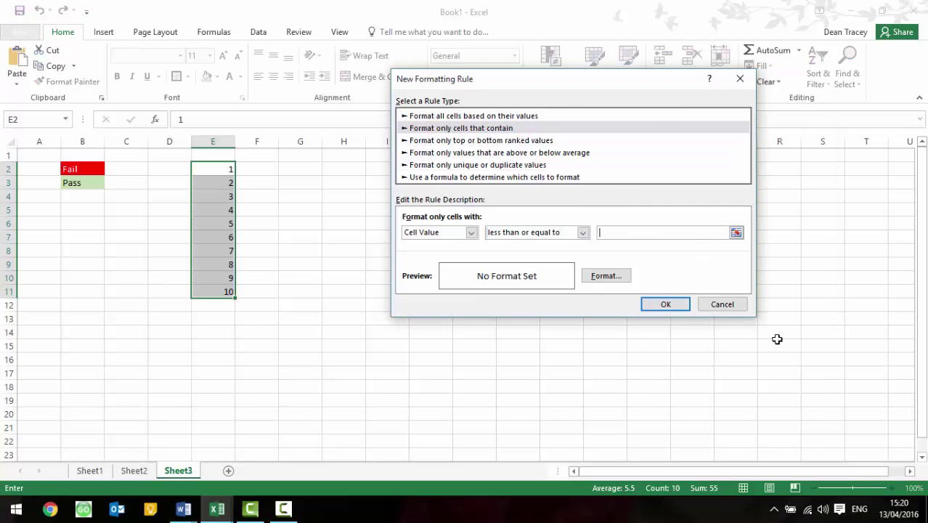
left_click(613, 282)
left_click(520, 48)
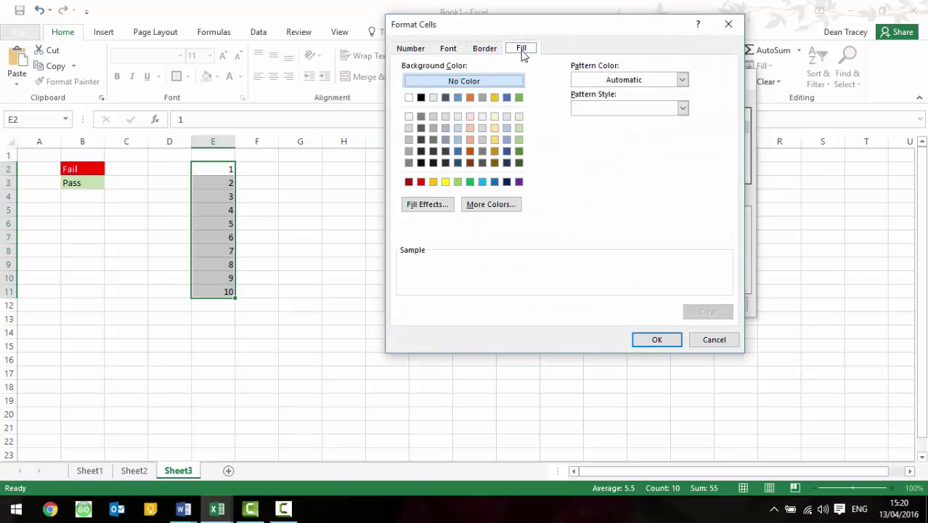
left_click(421, 181)
left_click(648, 345)
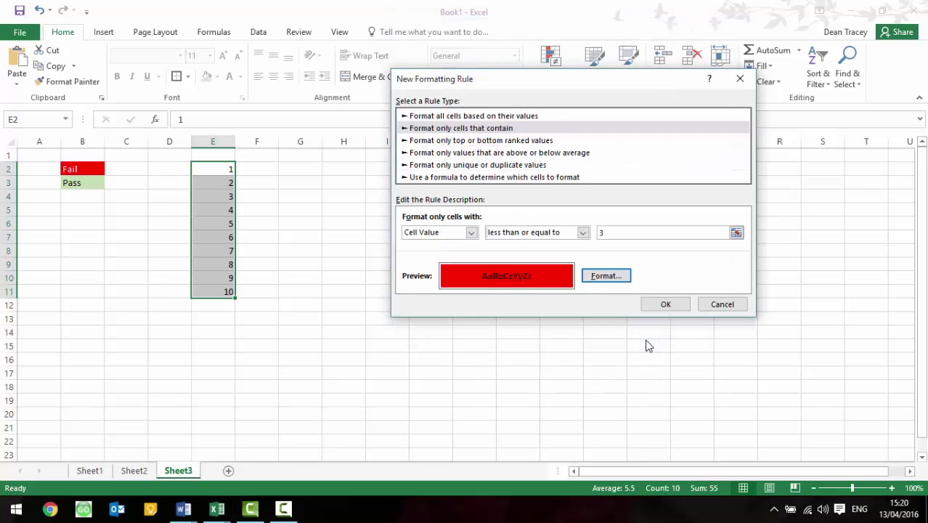
left_click(663, 304)
- Set up a rule for values between 4 and 6 and choose a gold fill
left_click(560, 80)
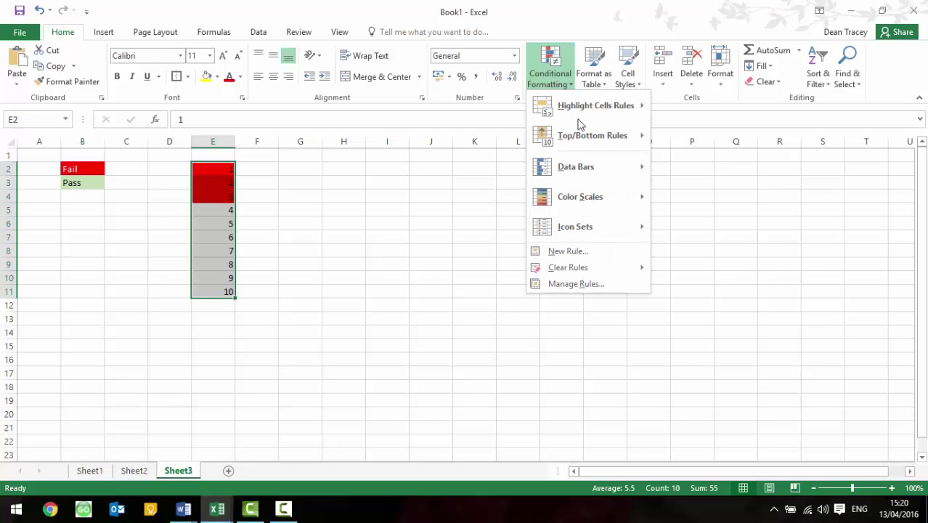
left_click(599, 249)
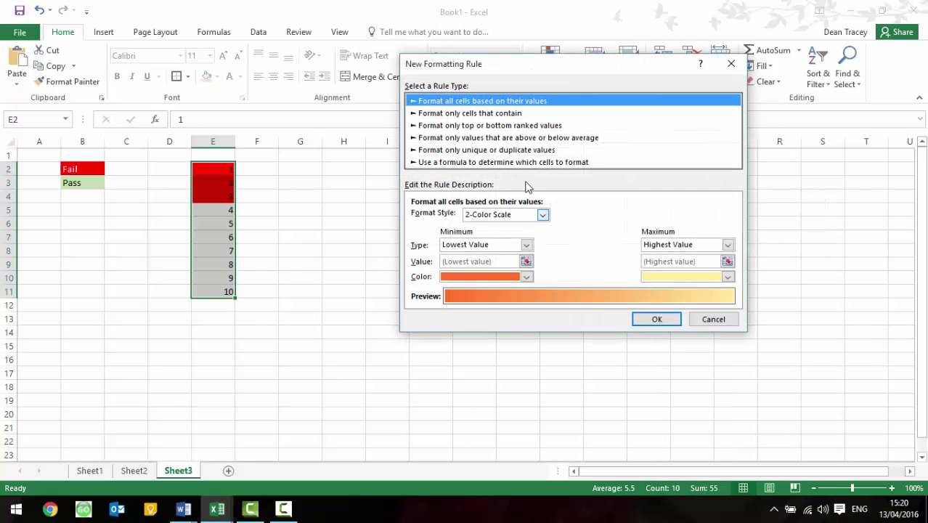
left_click(465, 114)
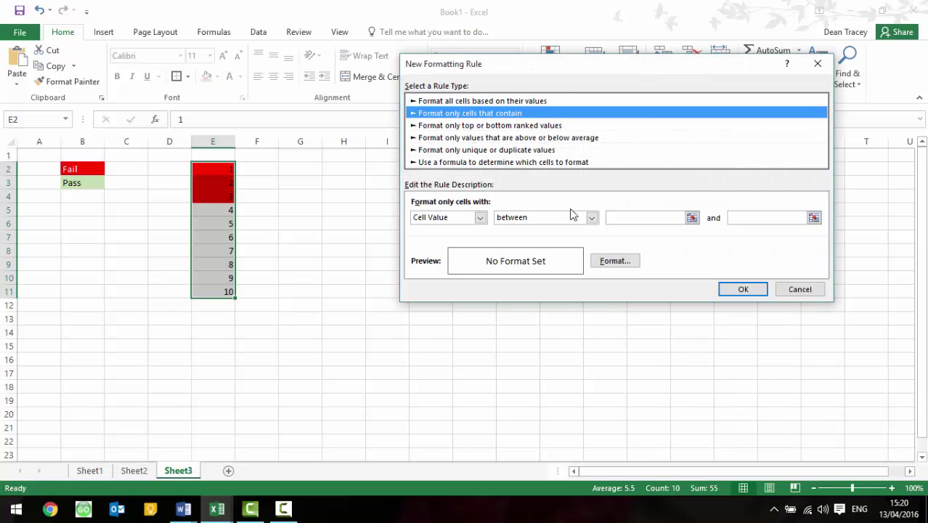
left_click(591, 217)
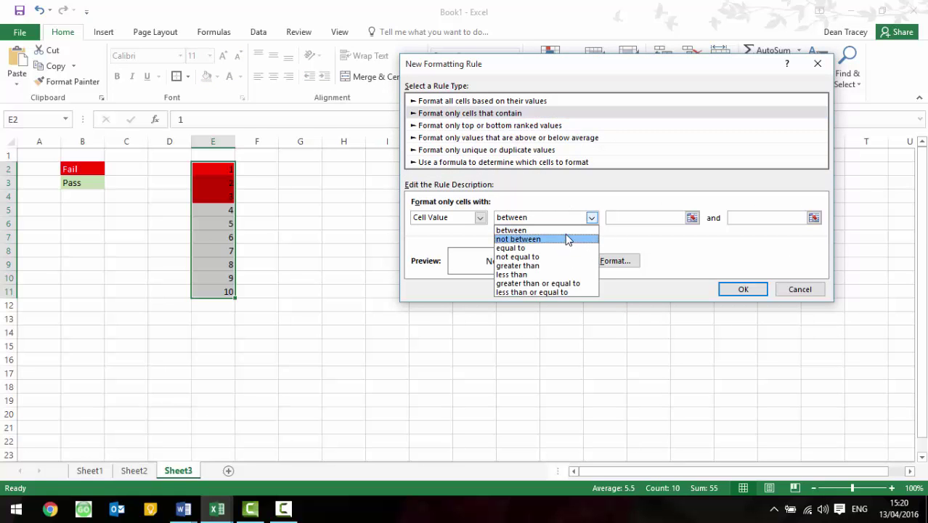
left_click(555, 231)
left_click(624, 219)
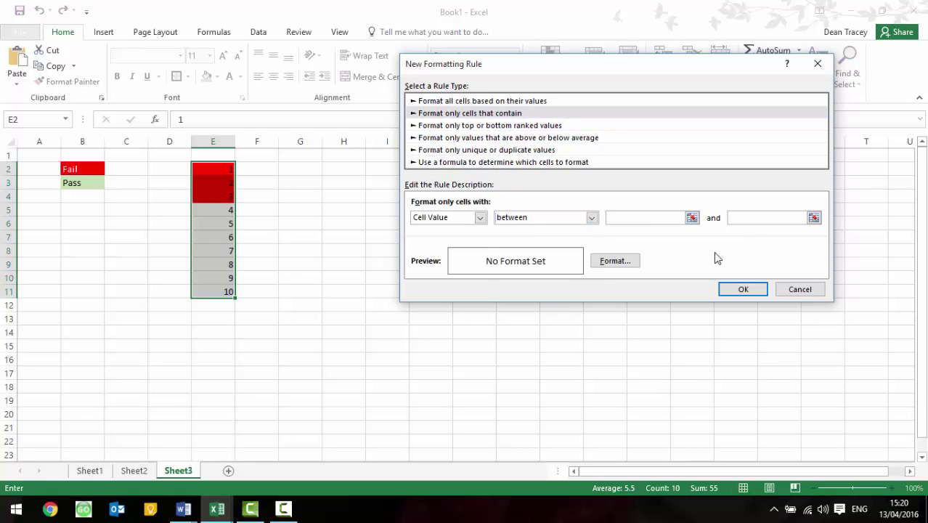
type("4")
left_click(741, 221)
type("6")
left_click(615, 260)
left_click(502, 126)
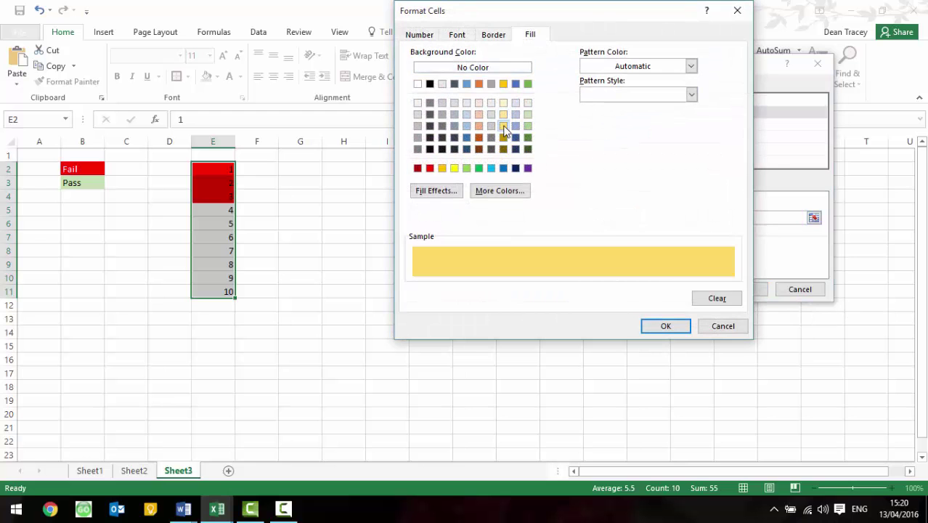
- Apply the gold 4–6 rule and add a rule filling values of 7 or more green
left_click(675, 326)
left_click(742, 289)
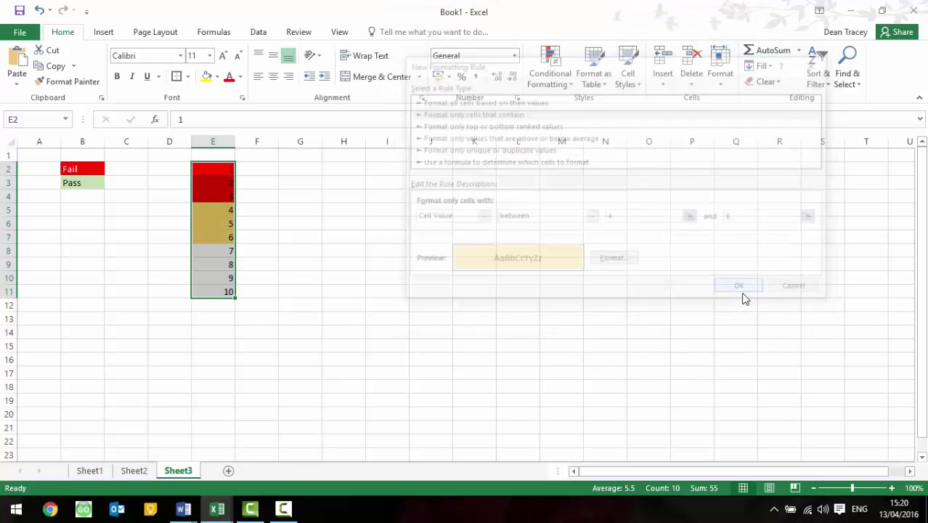
left_click(554, 81)
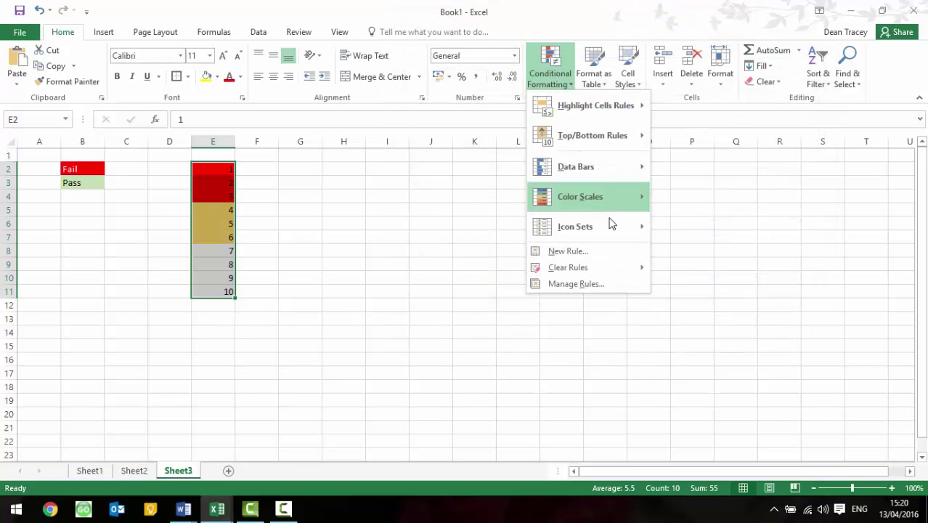
left_click(608, 252)
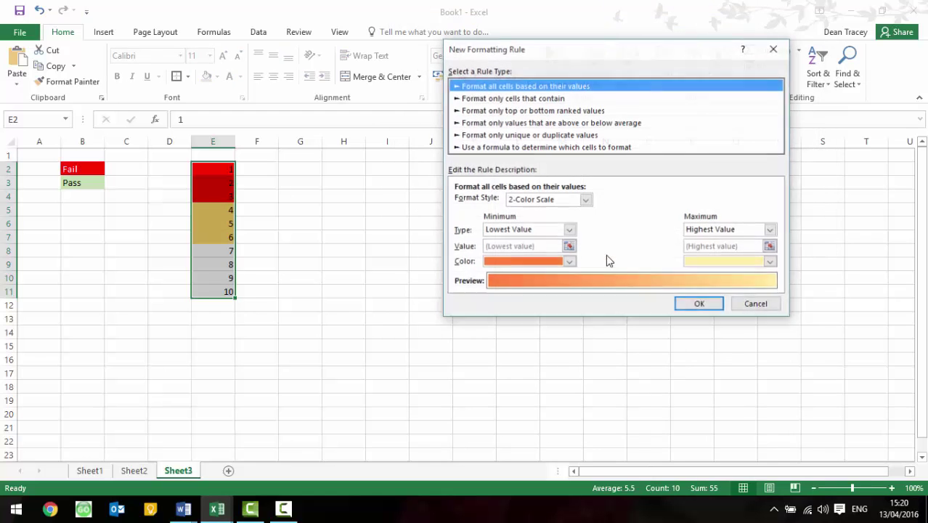
left_click(555, 98)
left_click(633, 202)
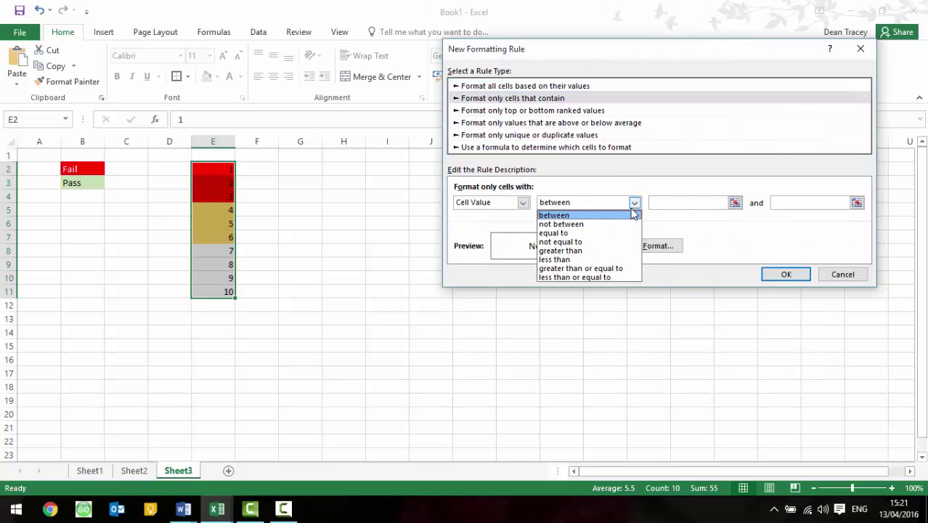
left_click(605, 269)
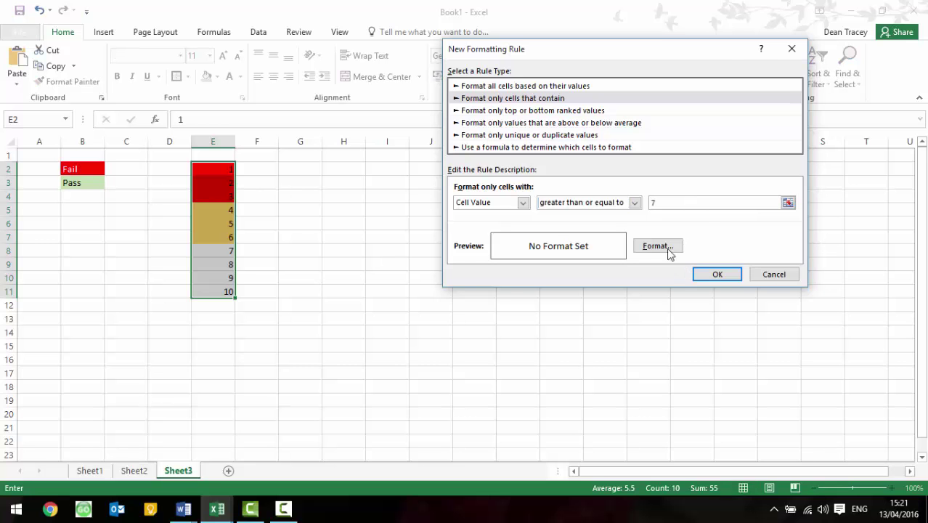
left_click(656, 246)
left_click(509, 169)
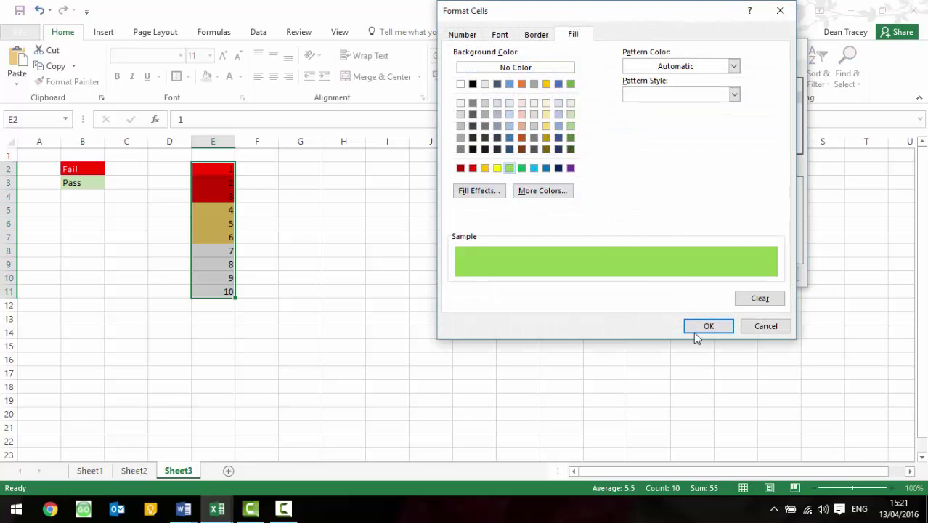
left_click(701, 326)
left_click(716, 276)
left_click(407, 289)
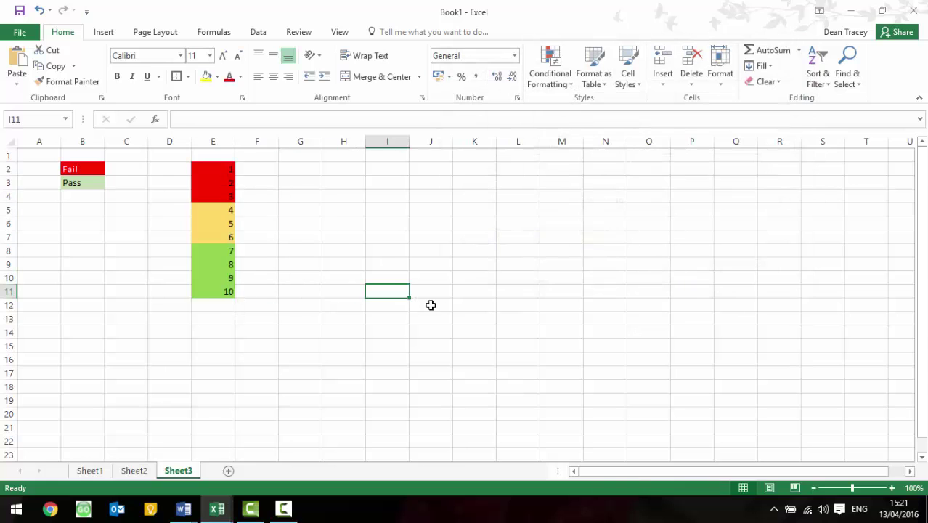
- Retype the column E test values from E2 down as 8, 4, 5, 1, 2, 8, 4, 9, 10
left_click_drag(218, 166, 221, 289)
left_click(217, 168)
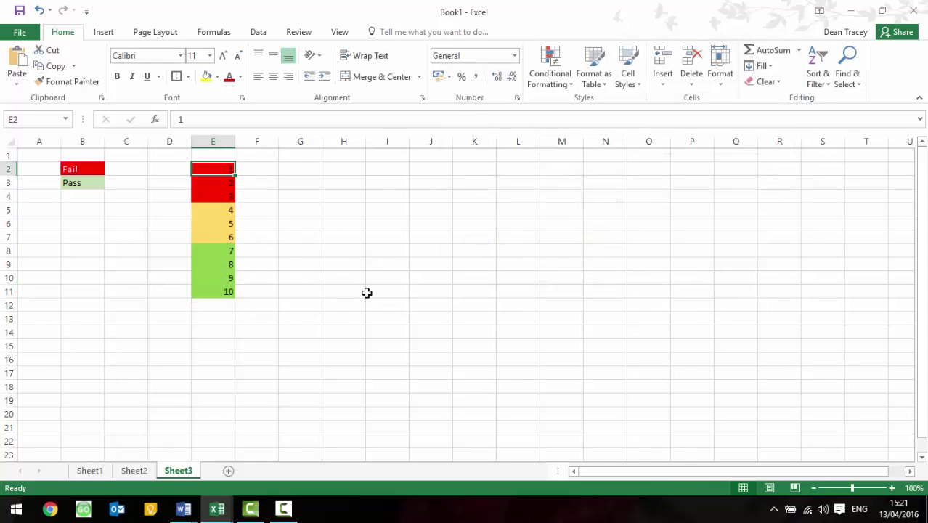
type("8")
key("Return")
type("4")
key("Return")
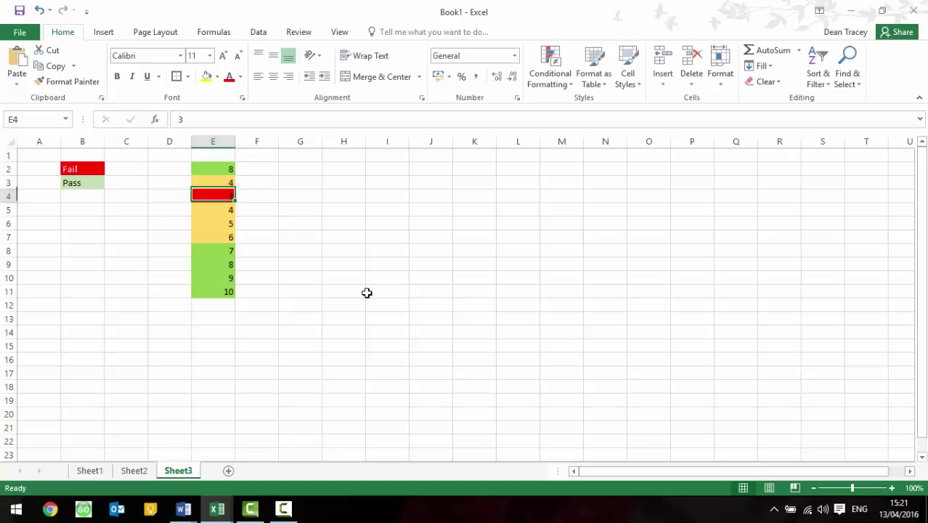
type("5")
key("Return")
type("1")
key("Return")
type("2")
key("Return")
type("8")
key("Return")
key("Return")
type("4")
key("Return")
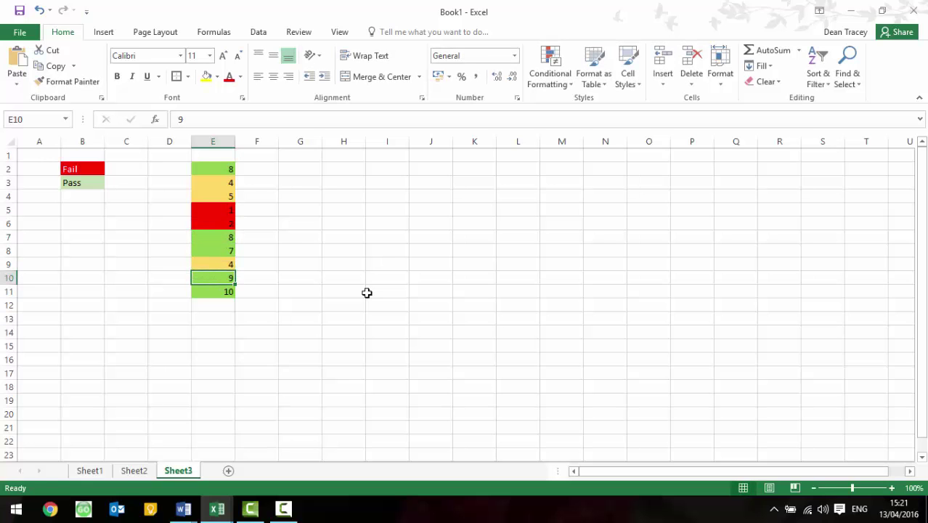
type("9")
key("Return")
type("10")
key("Return")
- Select E2:E11 to check their Sum in the status bar
left_click(332, 296)
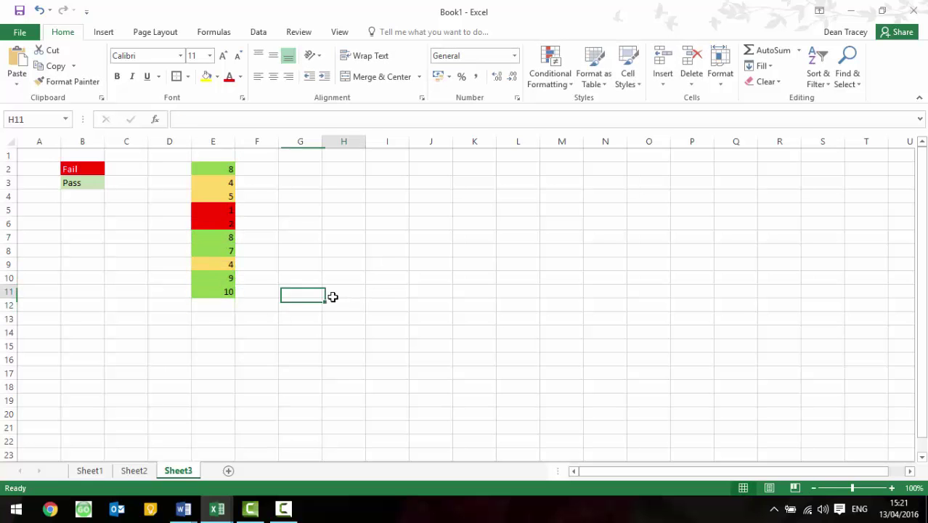
left_click_drag(228, 174, 228, 296)
left_click(328, 262)
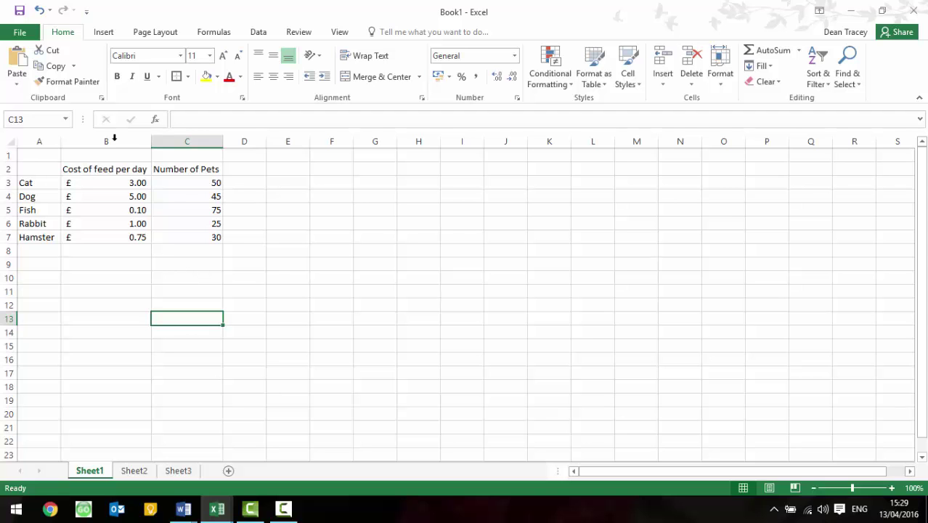
- Set the print to landscape, fitted to 2 pages wide by 1 page tall
left_click(20, 32)
left_click(36, 193)
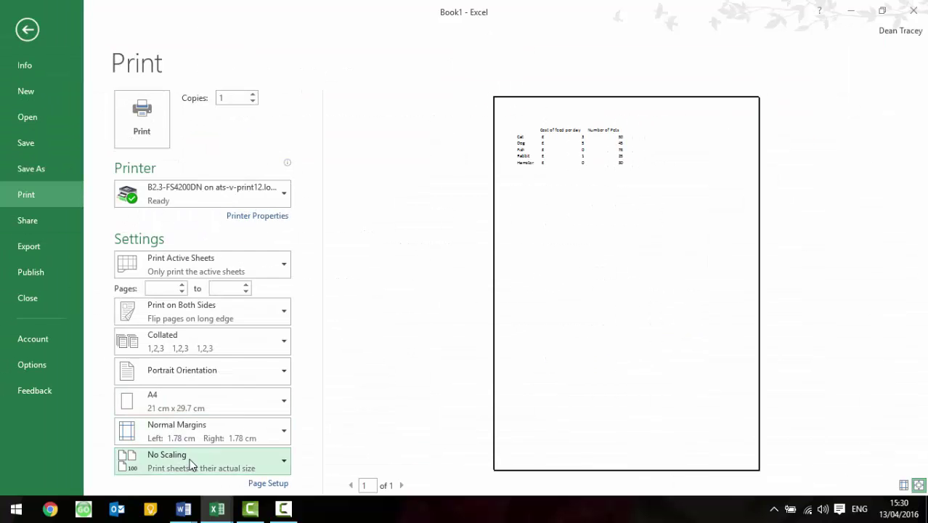
left_click(189, 458)
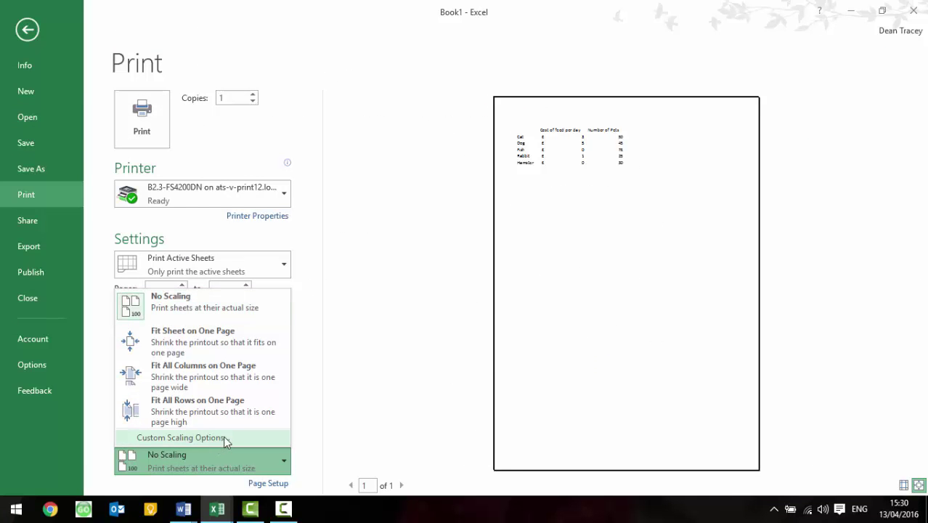
left_click(221, 438)
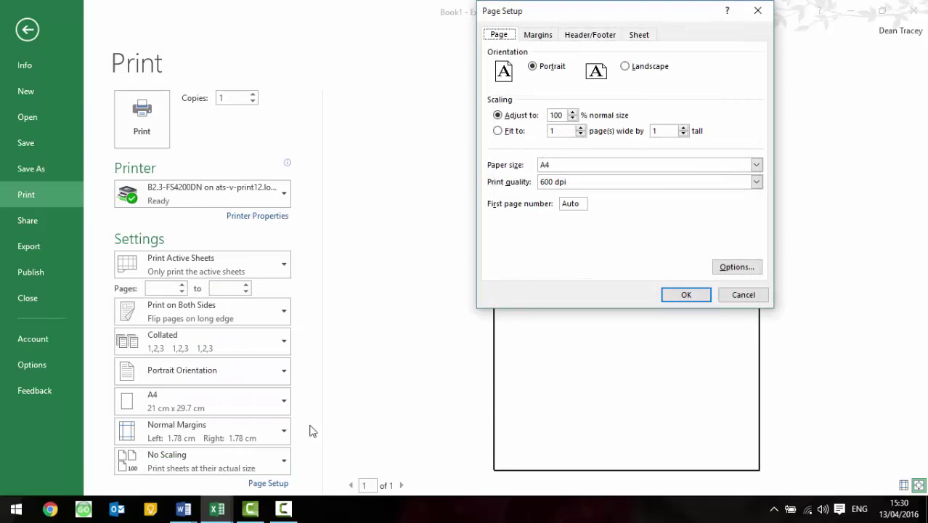
left_click(508, 134)
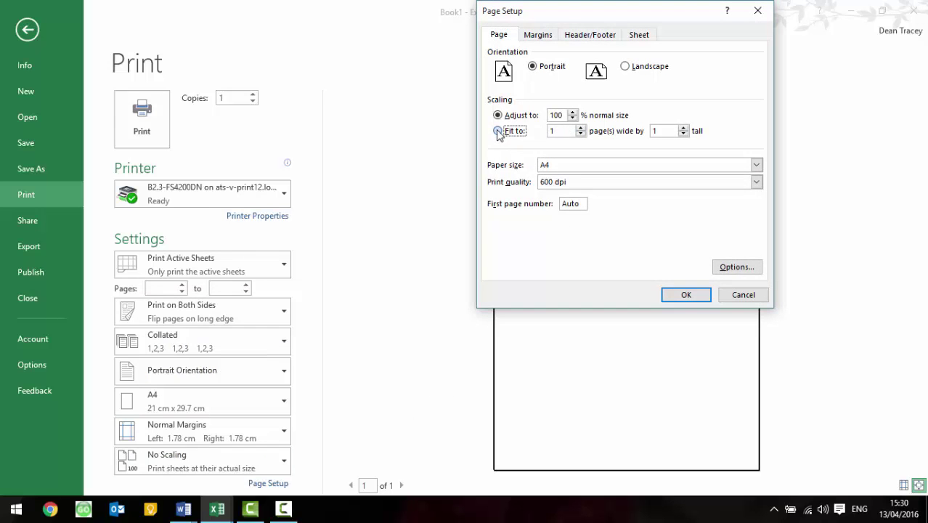
left_click(684, 128)
left_click(683, 134)
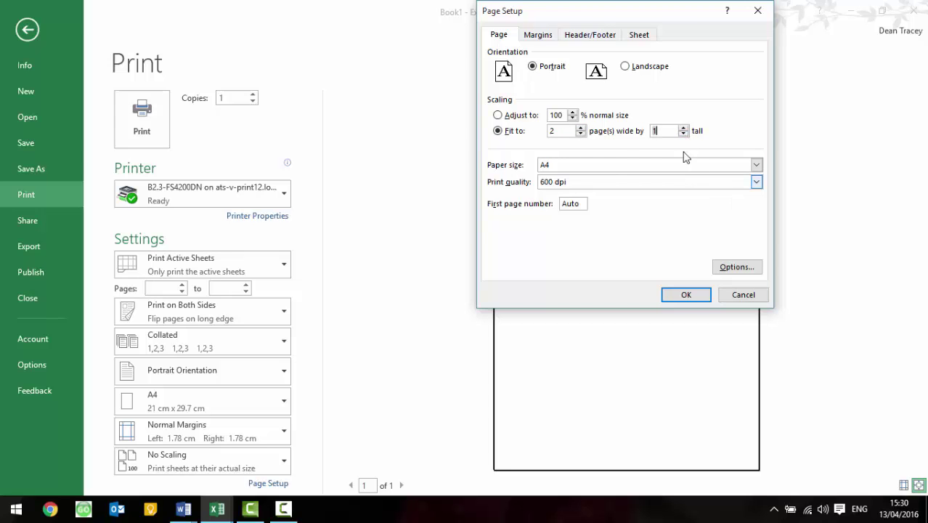
left_click(625, 66)
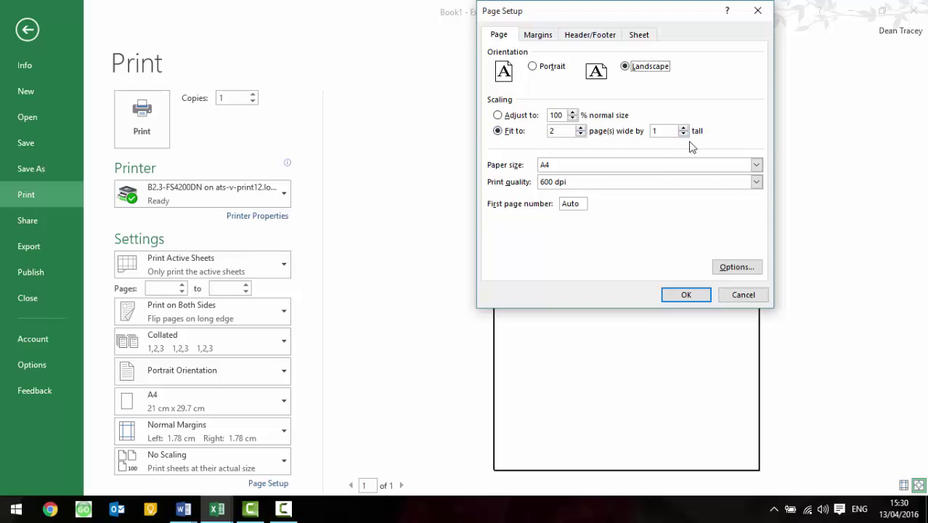
left_click(685, 294)
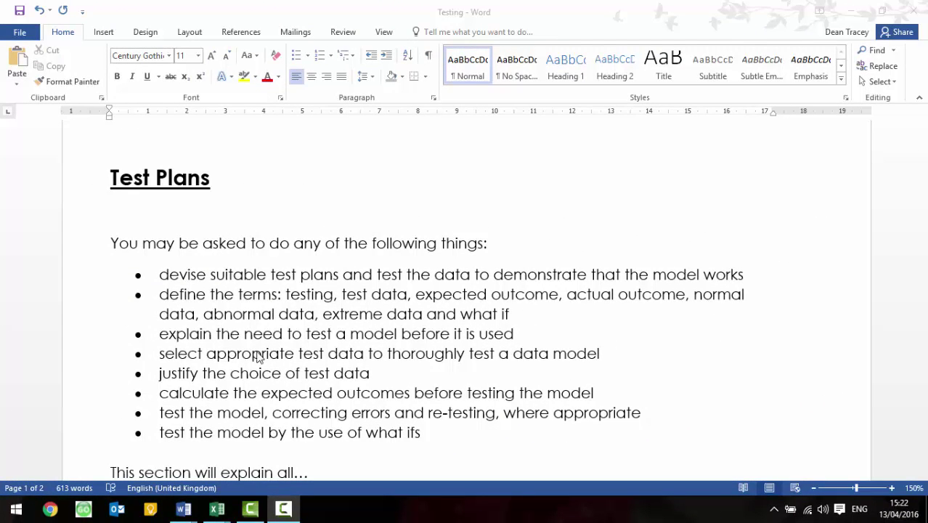
scroll(541, 330, "down", 1)
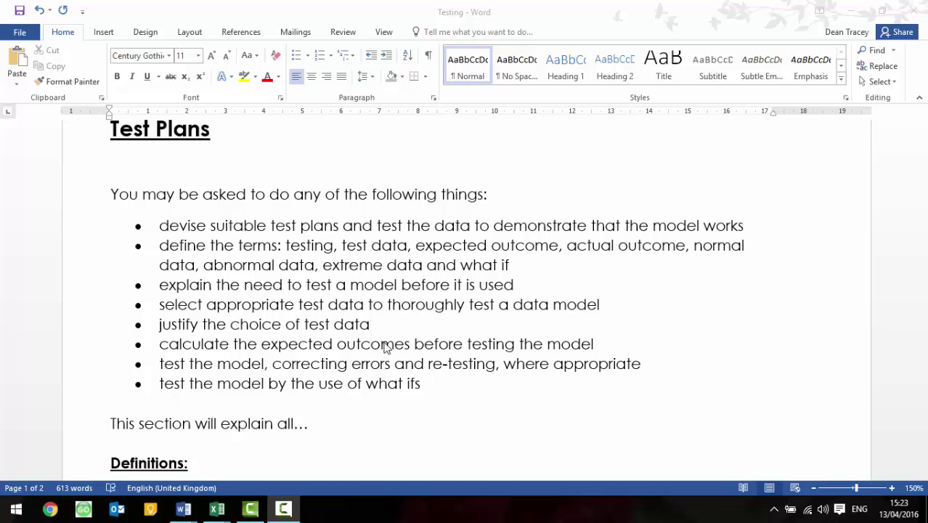
scroll(385, 347, "down", 1)
scroll(403, 344, "down", 4)
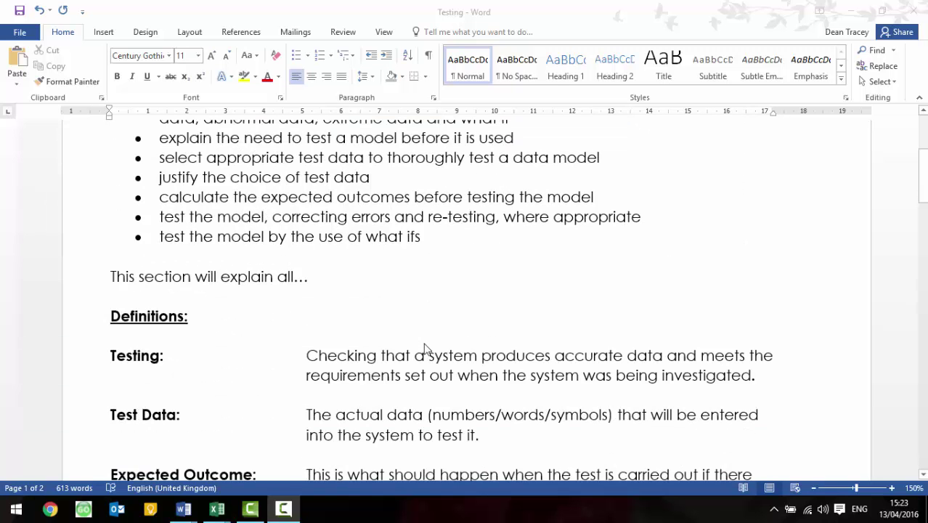
scroll(424, 350, "down", 1)
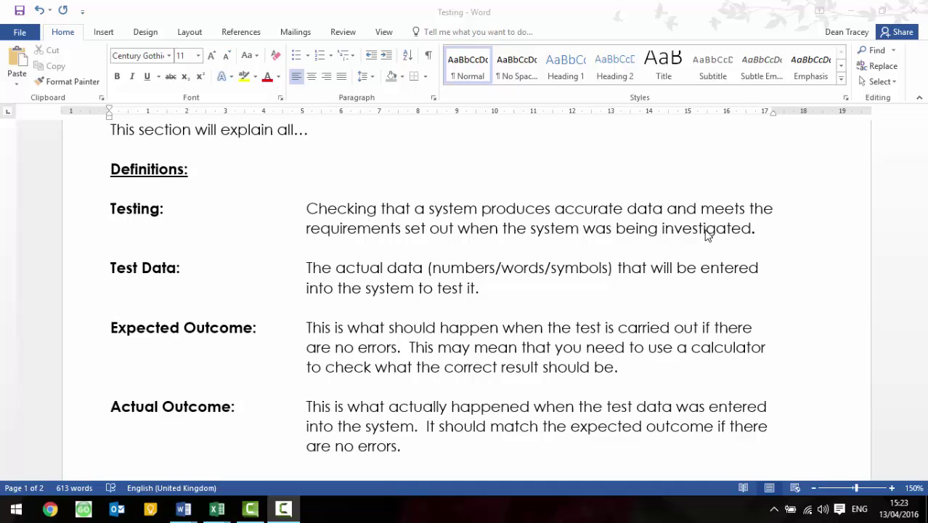
scroll(705, 234, "up", 1)
scroll(704, 234, "down", 1)
scroll(453, 274, "down", 1)
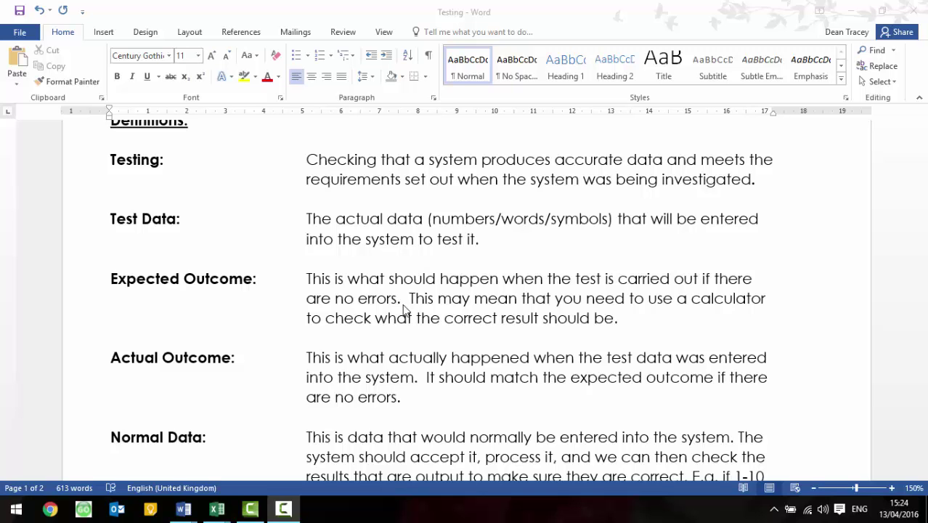
scroll(404, 314, "down", 1)
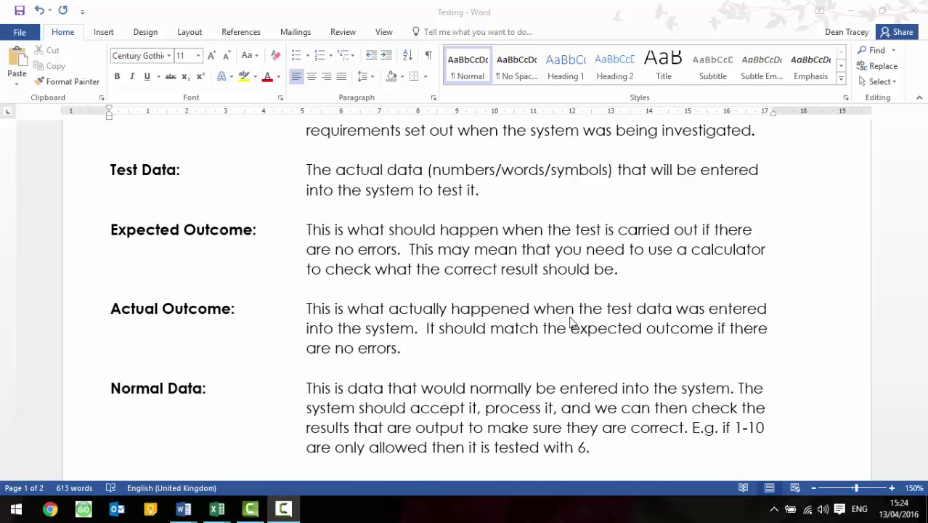
scroll(527, 337, "down", 1)
scroll(527, 337, "down", 3)
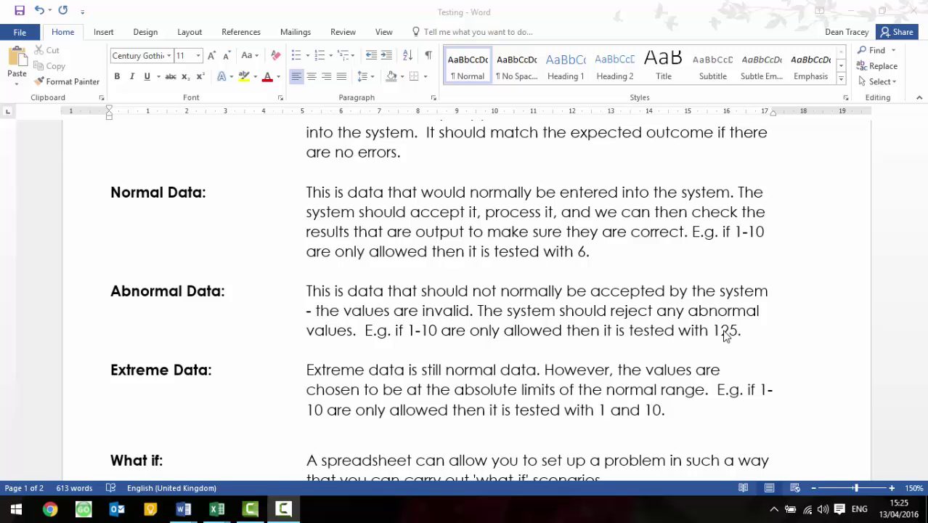
scroll(734, 340, "down", 1)
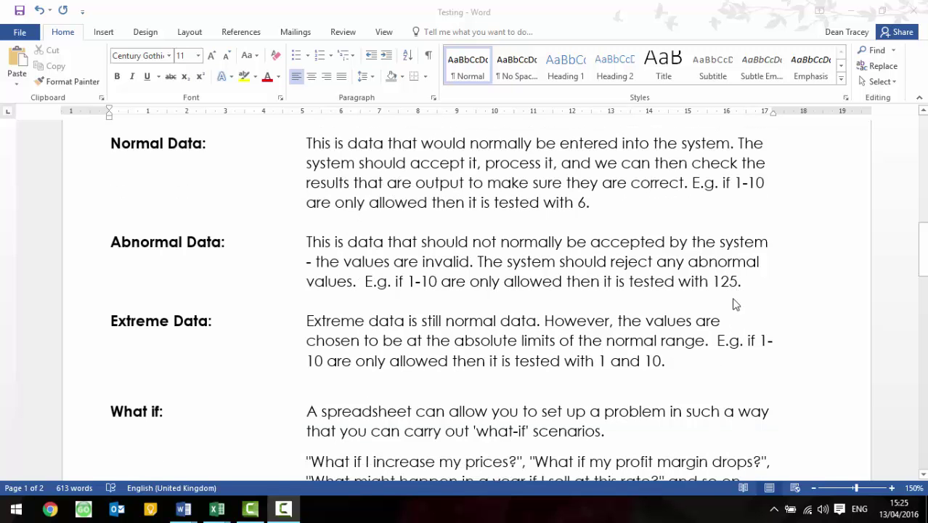
scroll(734, 285, "down", 1)
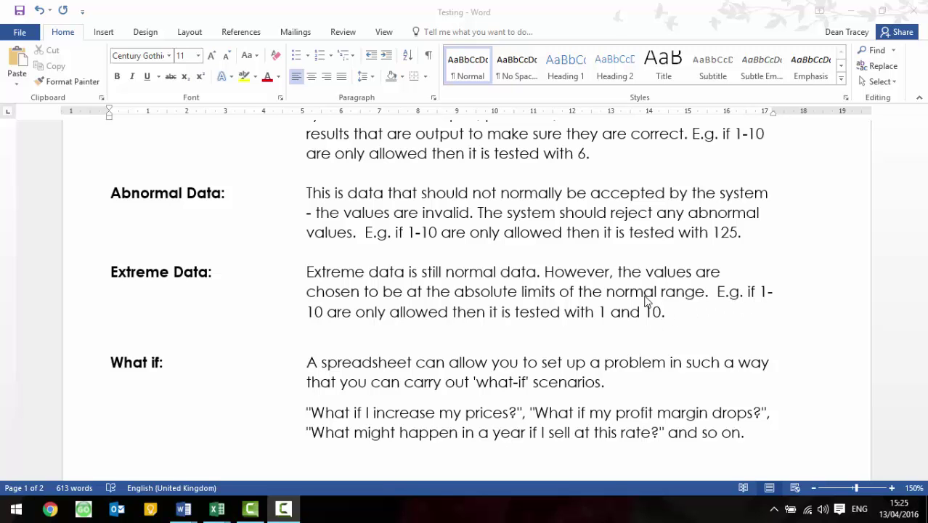
scroll(646, 302, "down", 1)
scroll(650, 308, "down", 1)
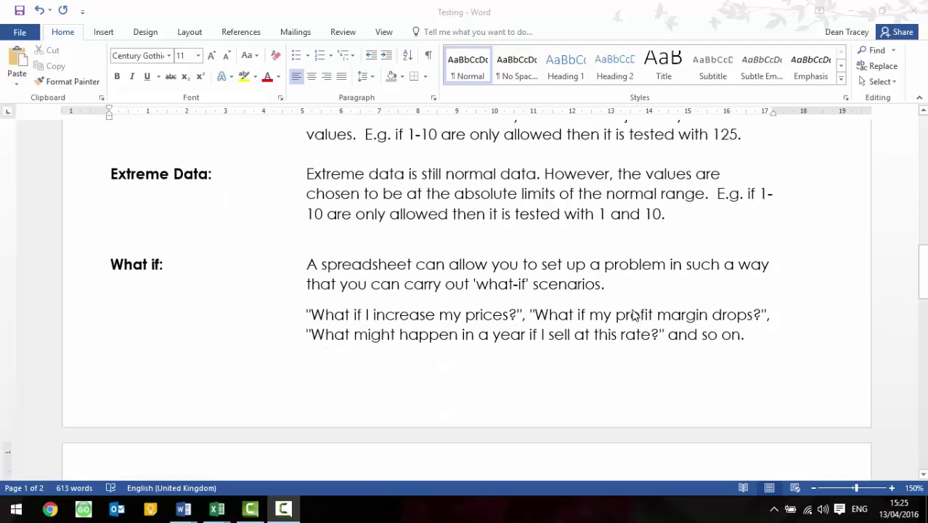
scroll(621, 309, "down", 1)
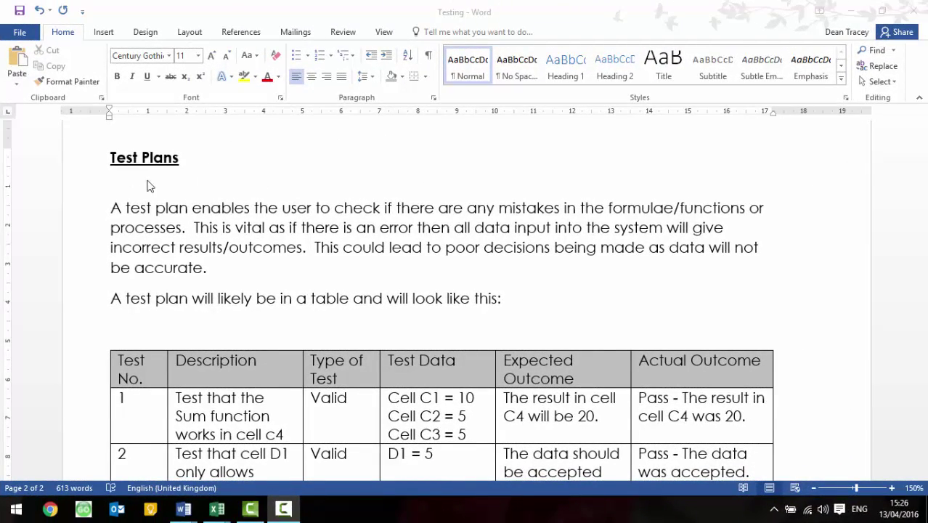
scroll(160, 174, "down", 1)
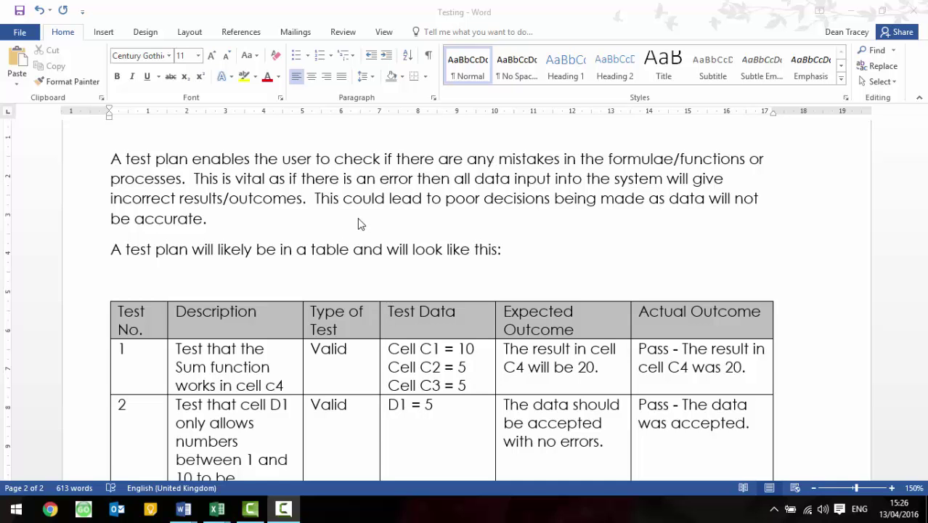
scroll(329, 231, "down", 3)
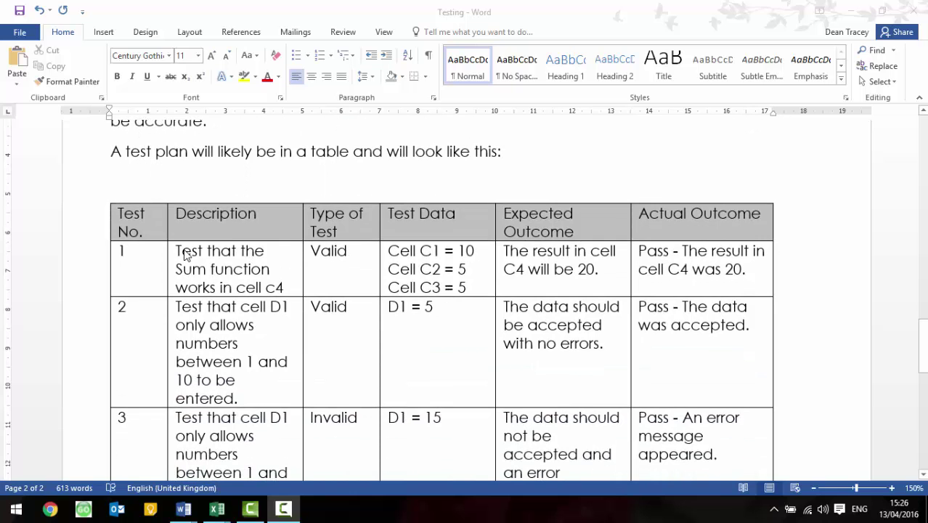
scroll(210, 247, "down", 1)
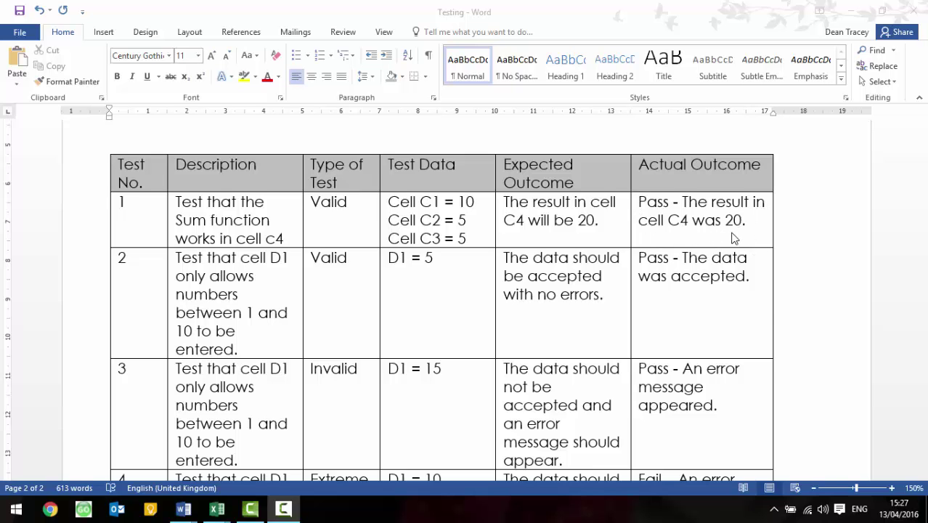
scroll(734, 238, "down", 3)
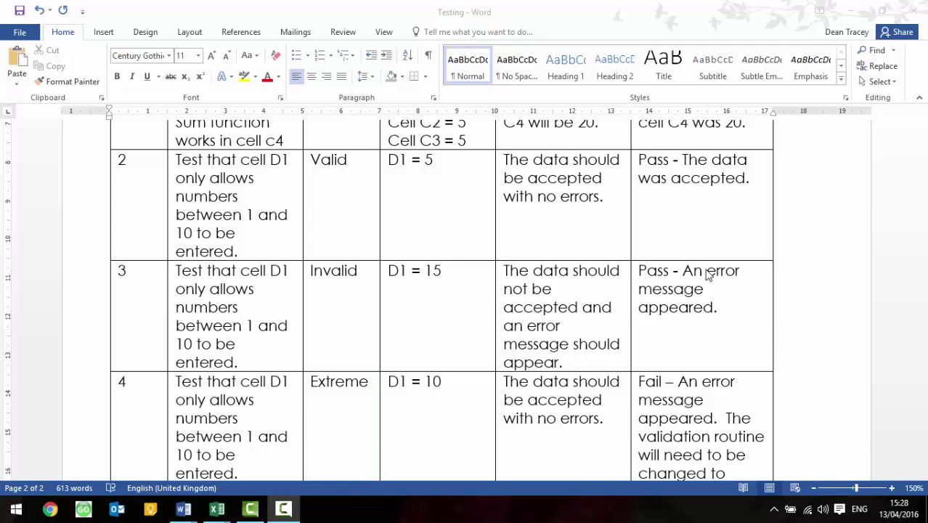
scroll(676, 327, "down", 3)
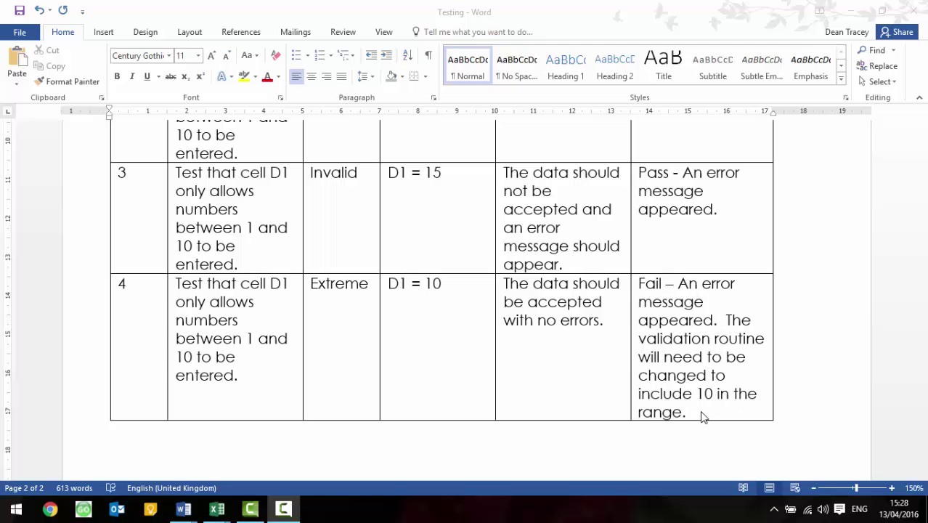
scroll(672, 371, "down", 5)
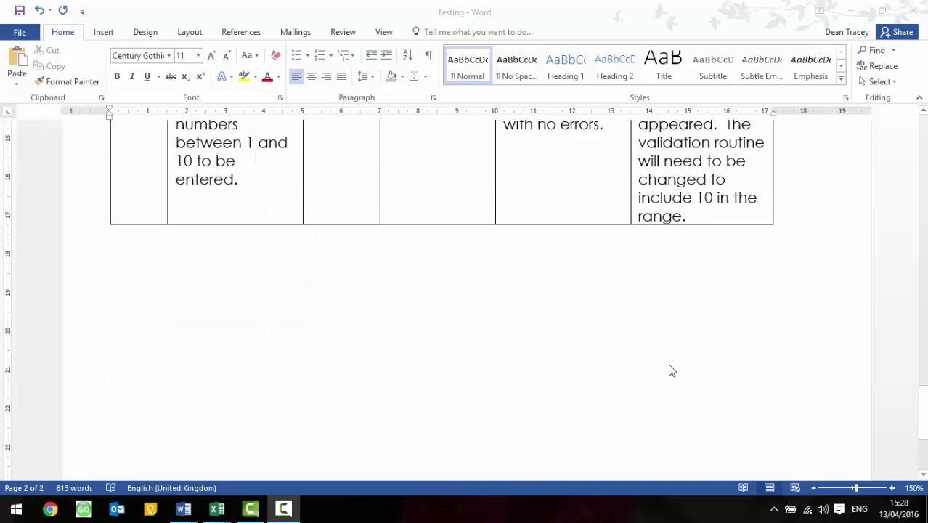
scroll(671, 370, "up", 10)
scroll(671, 371, "down", 4)
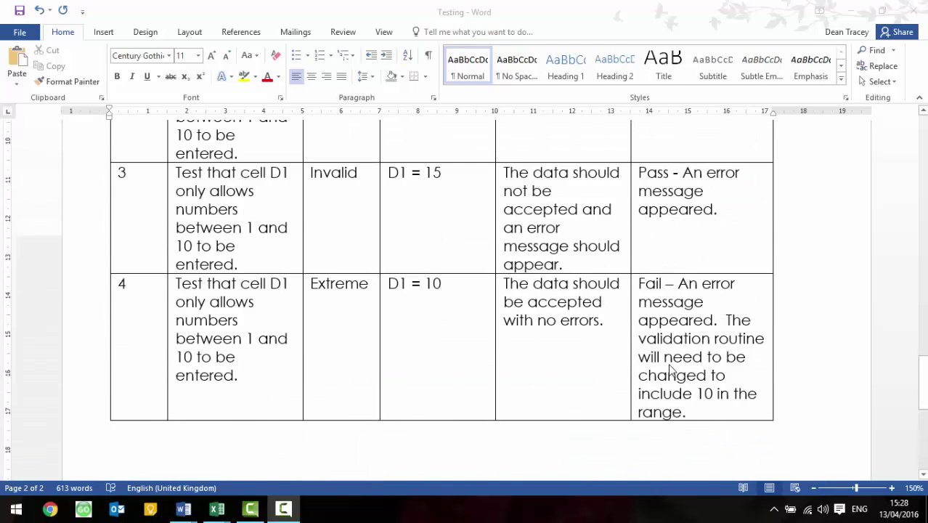
scroll(671, 370, "up", 2)
scroll(671, 370, "up", 2)
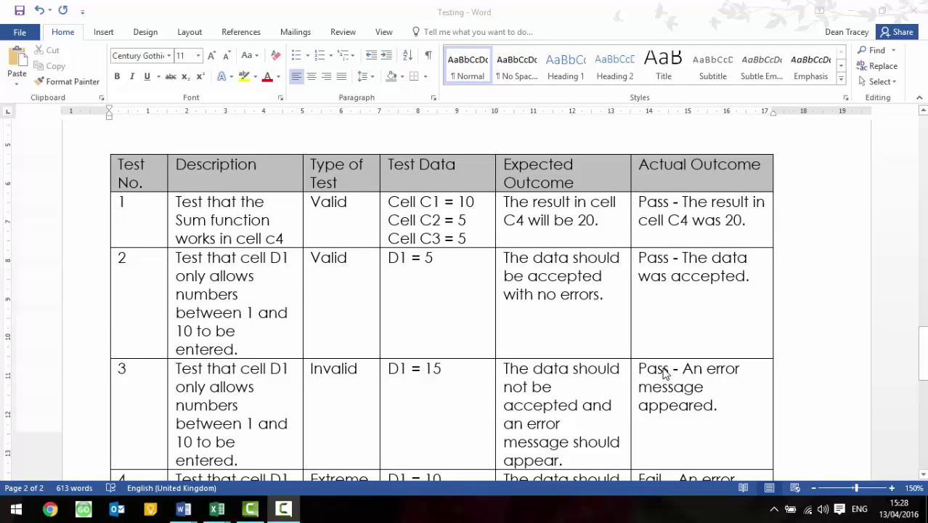
scroll(664, 374, "down", 1)
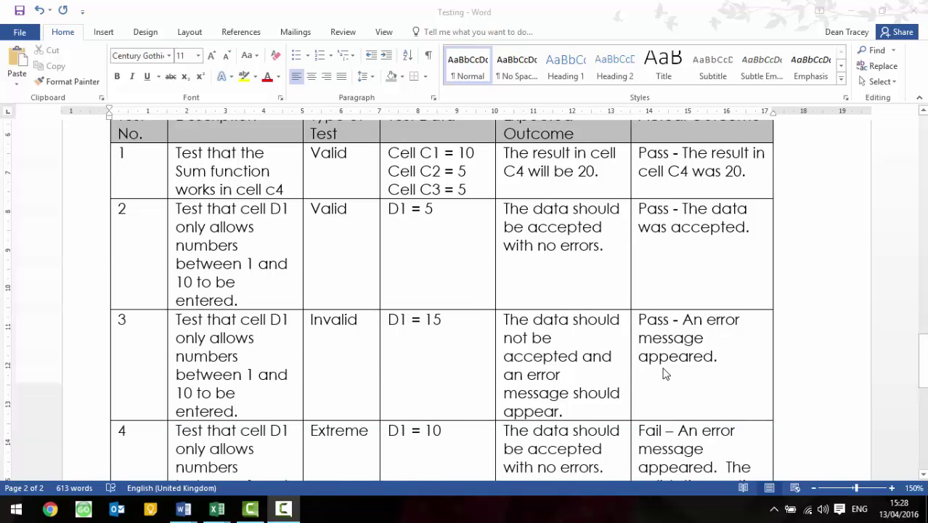